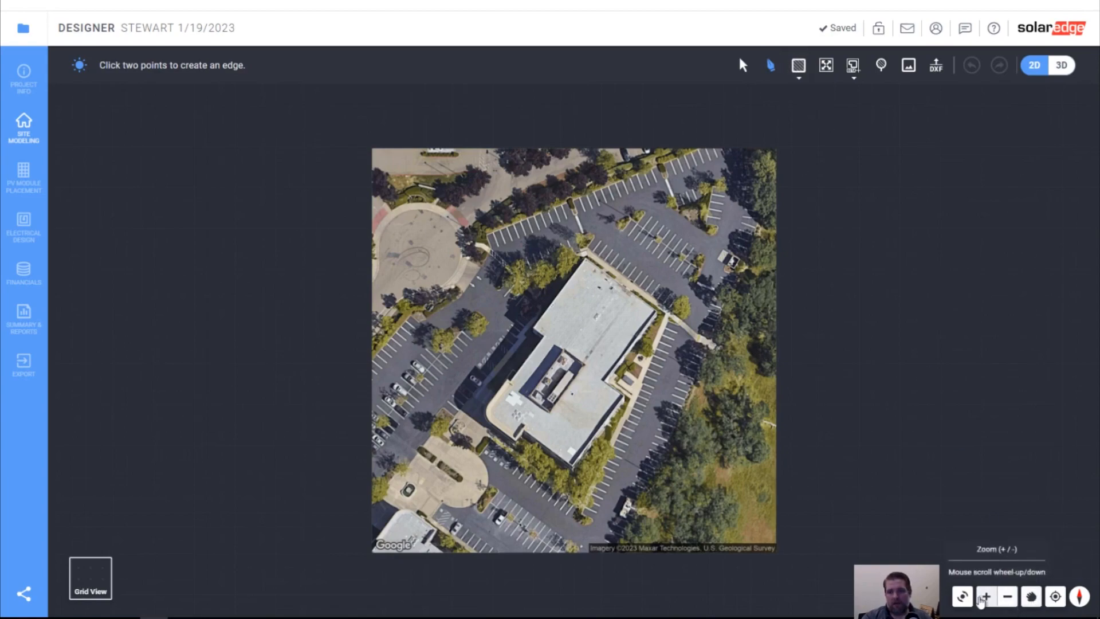
Step: Trace the upper edge of the building's larger roof section, about 106 ft 2 in long, from the recessed corner to the far corner
scroll(745, 411, up, 1)
scroll(649, 346, down, 1)
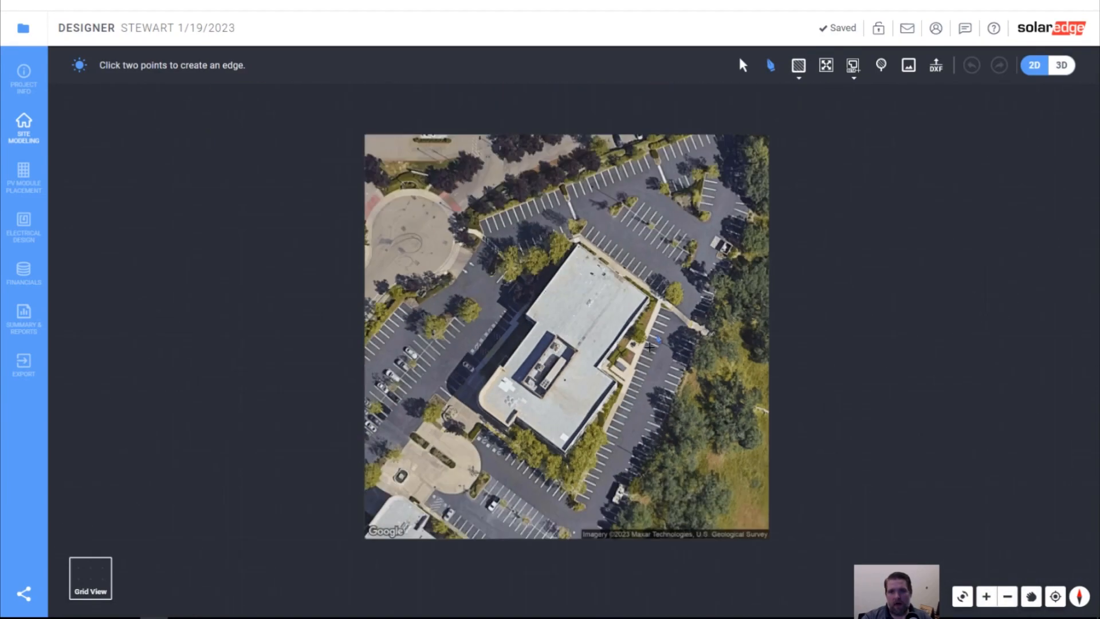
right_drag(649, 347, 637, 427)
scroll(638, 426, down, 1)
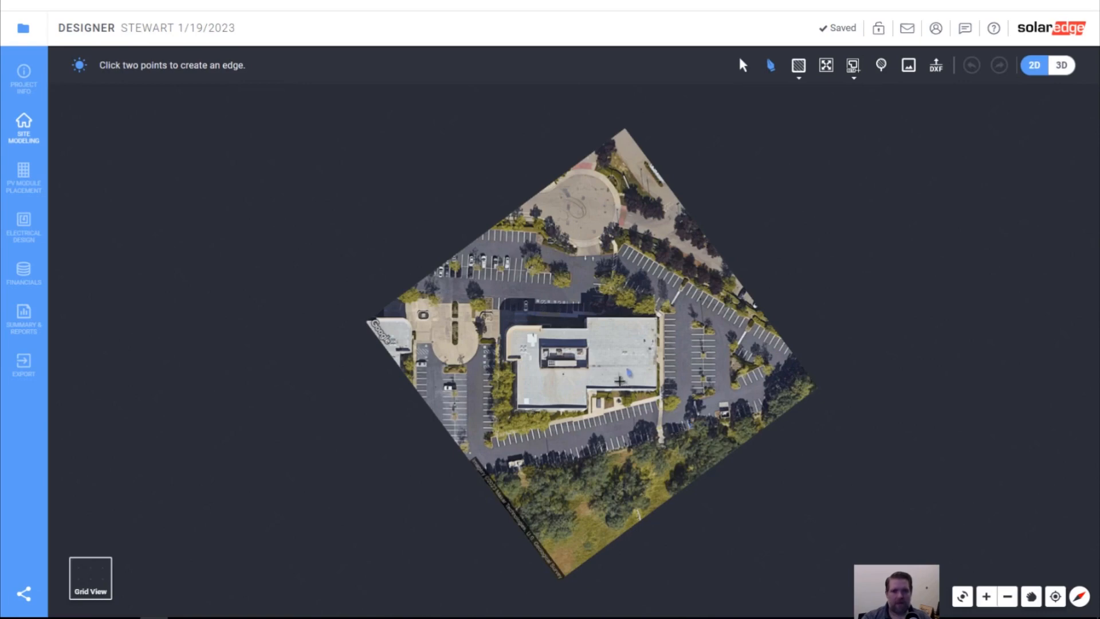
scroll(619, 380, up, 3)
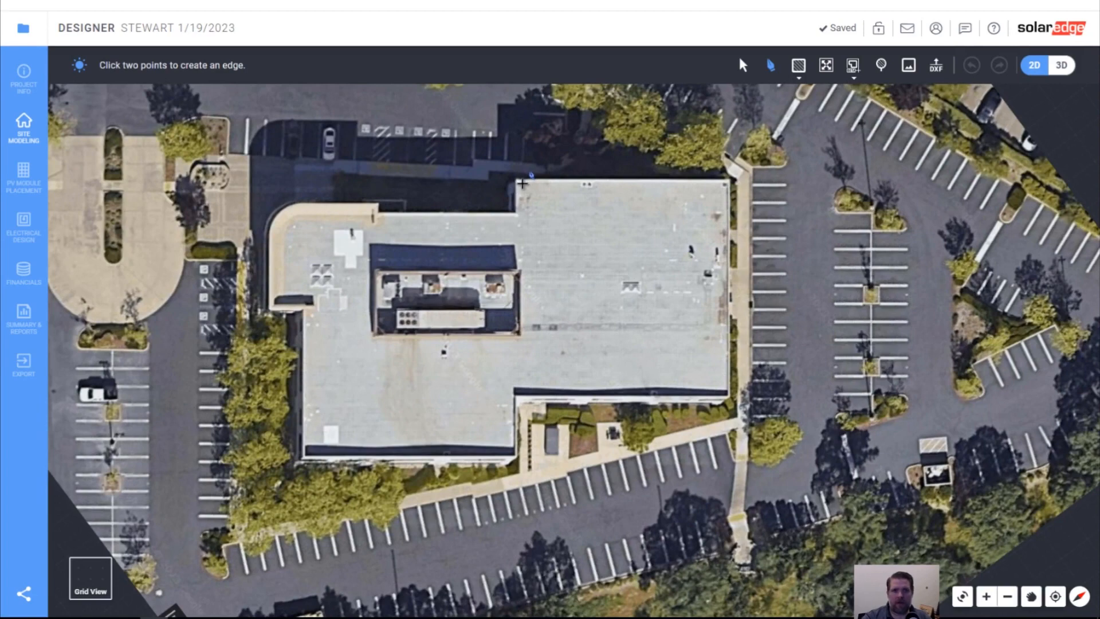
scroll(525, 204, up, 3)
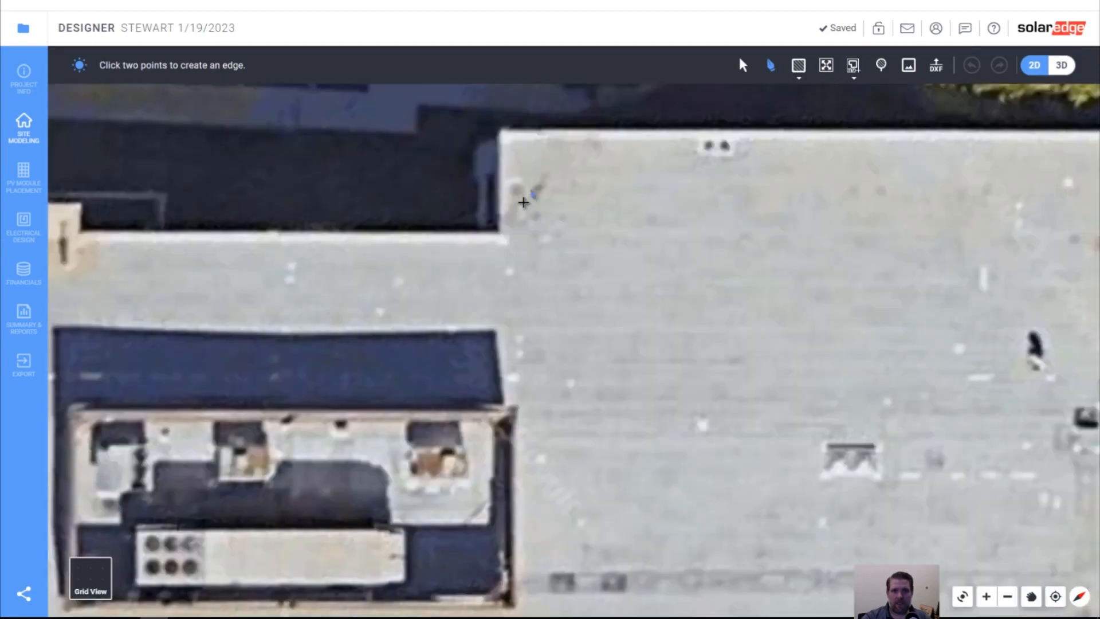
click(498, 128)
scroll(487, 138, down, 2)
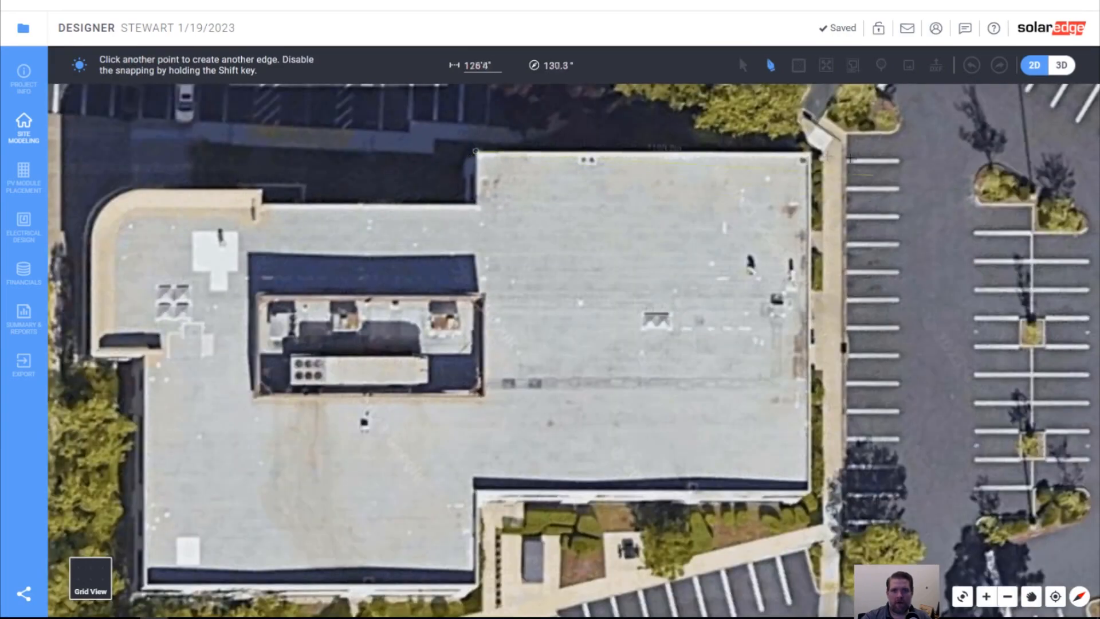
scroll(828, 154, up, 2)
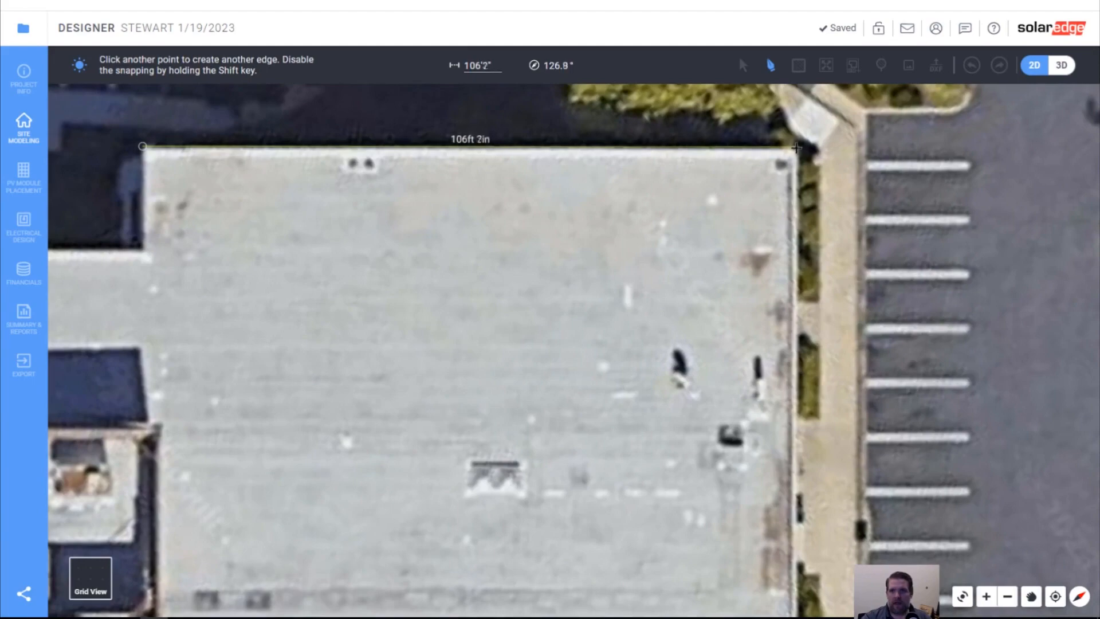
click(796, 148)
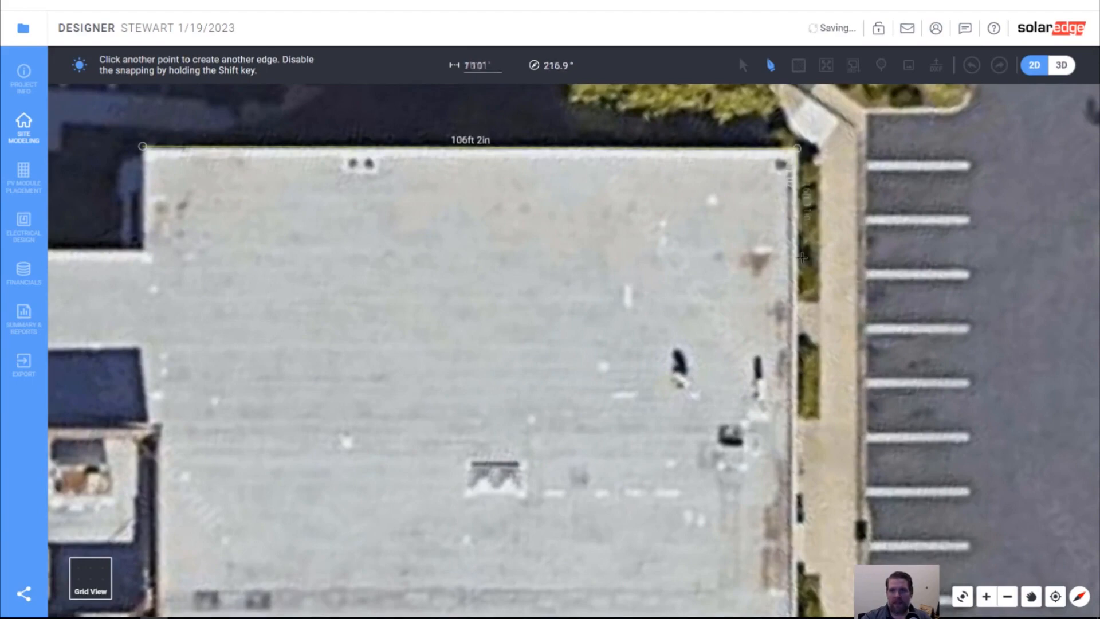
Step: Trace the roof's right side, about 108 ft, and its stepped lower side with edges of about 106, 30 and 105 ft
scroll(796, 149, down, 3)
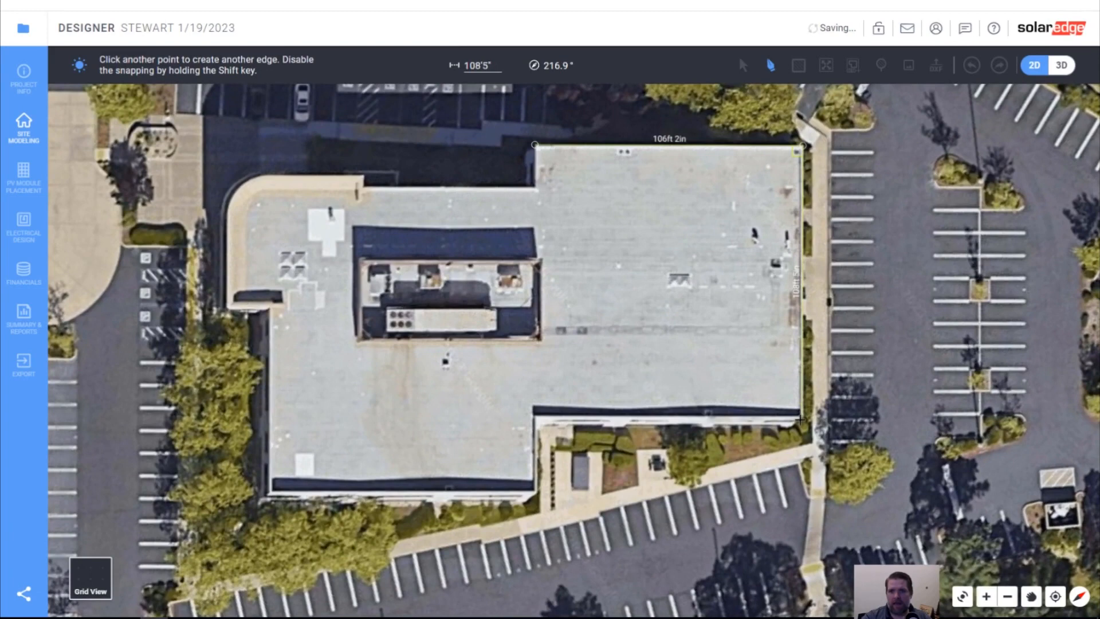
click(799, 420)
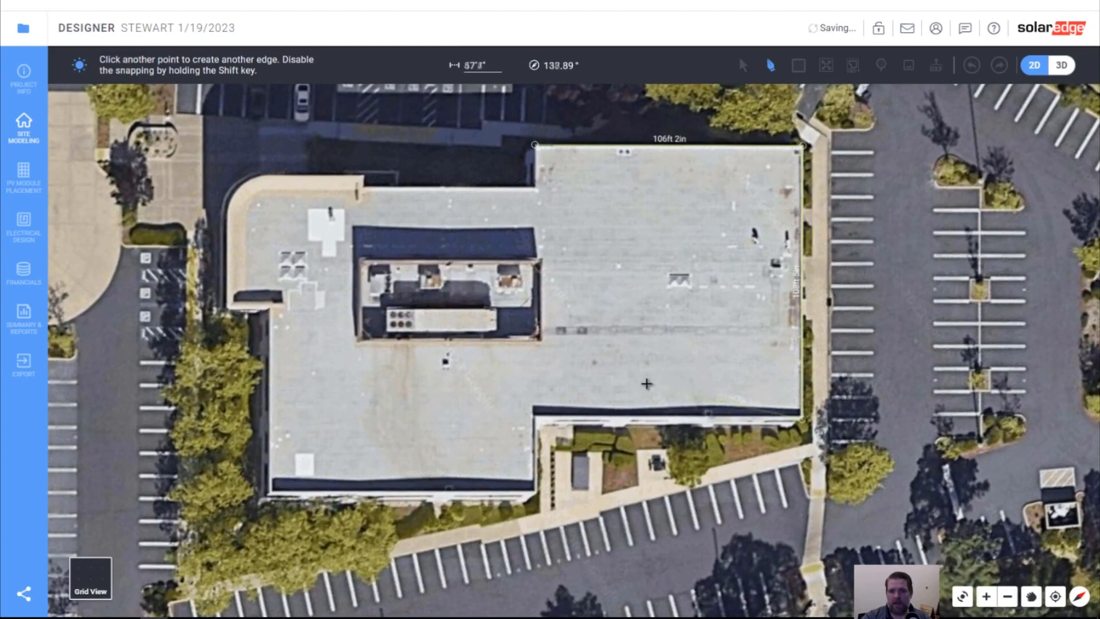
click(536, 419)
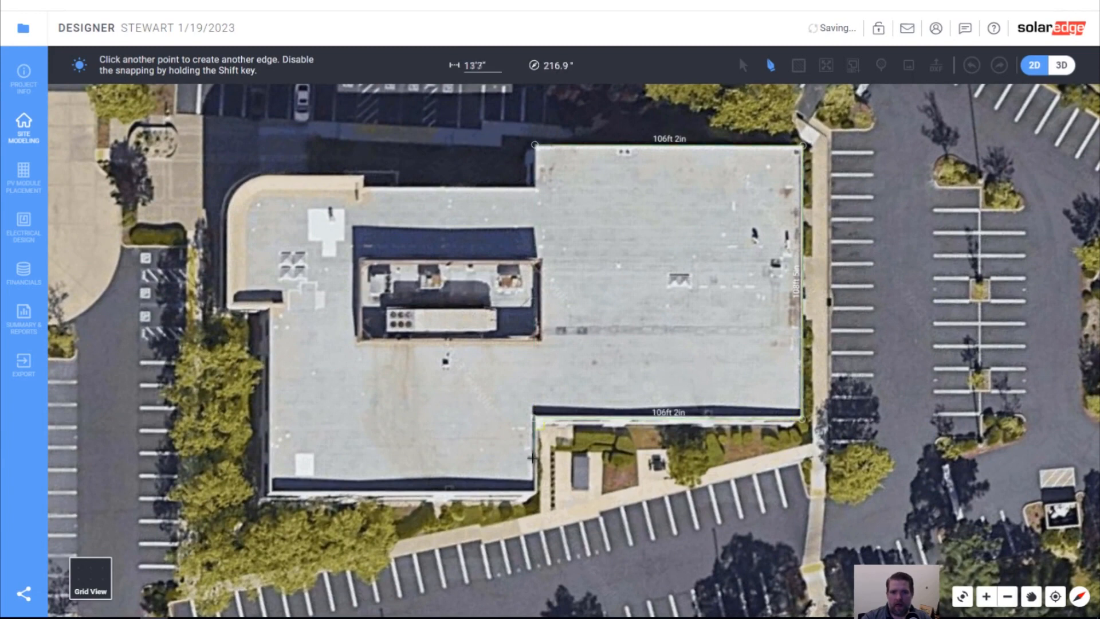
click(533, 491)
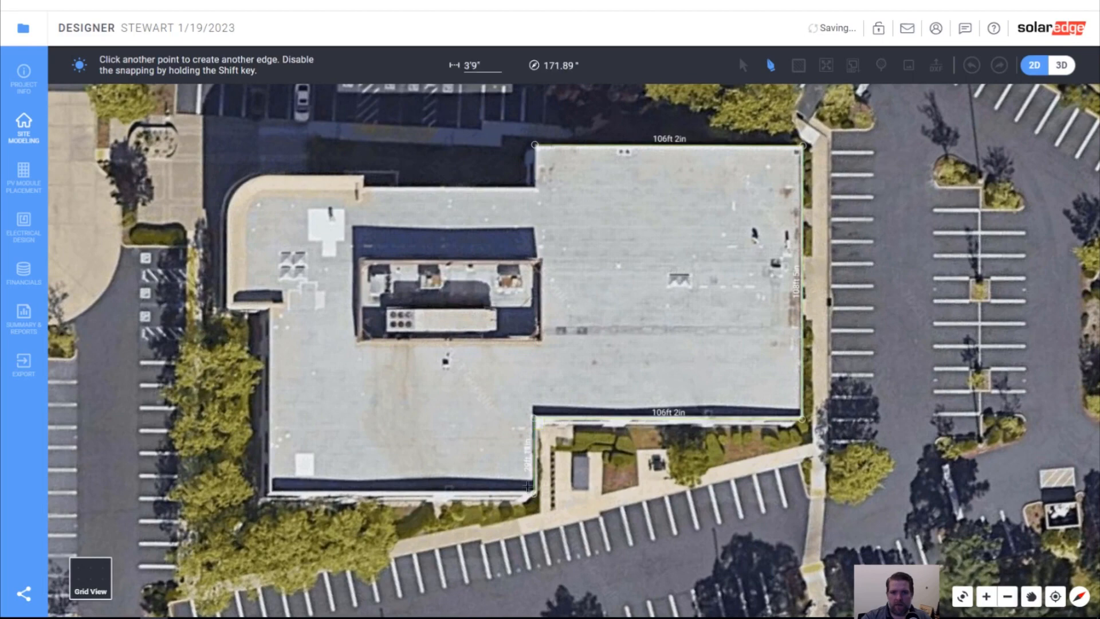
click(267, 492)
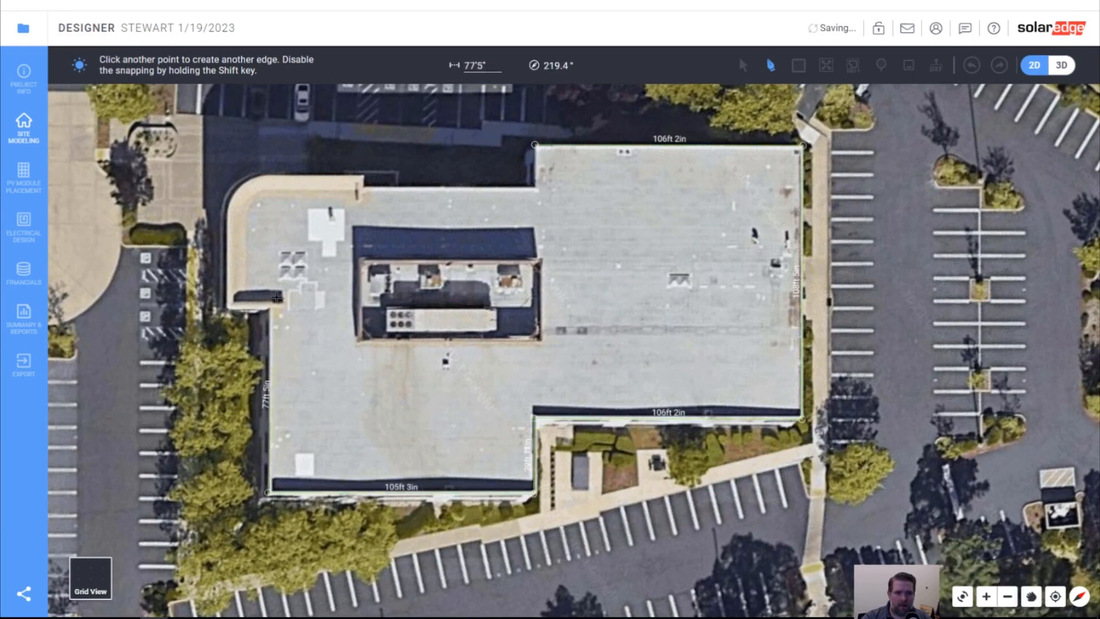
Step: Trace the roof's left side with edges of about 73 ft 11 in, 16 ft 6 in and 39 ft 2 in up to the rounded corner
scroll(271, 310, up, 2)
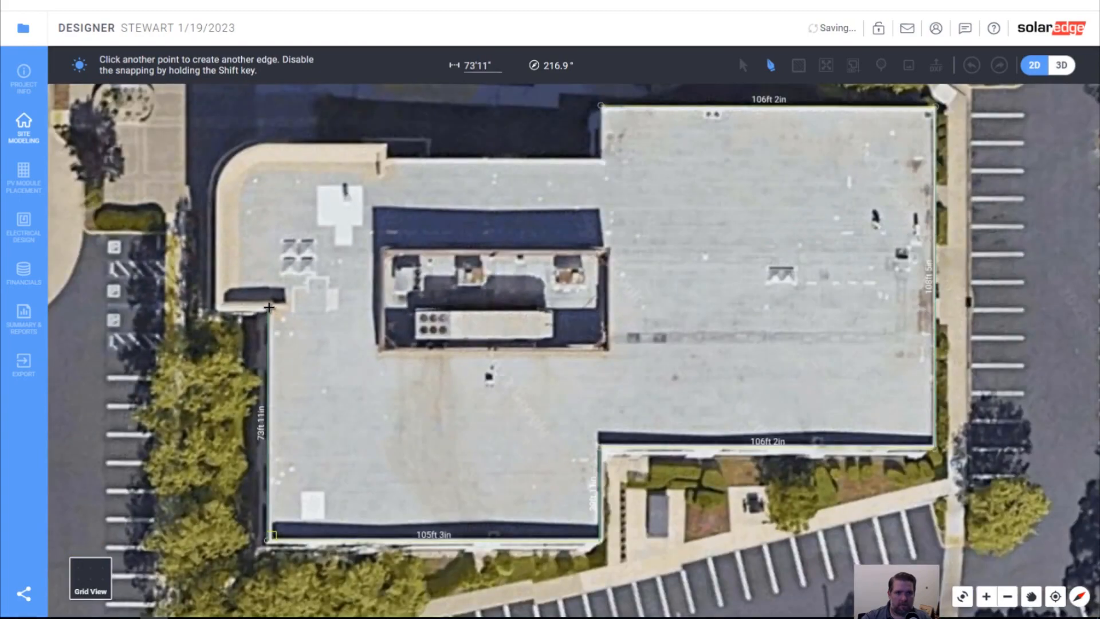
click(269, 307)
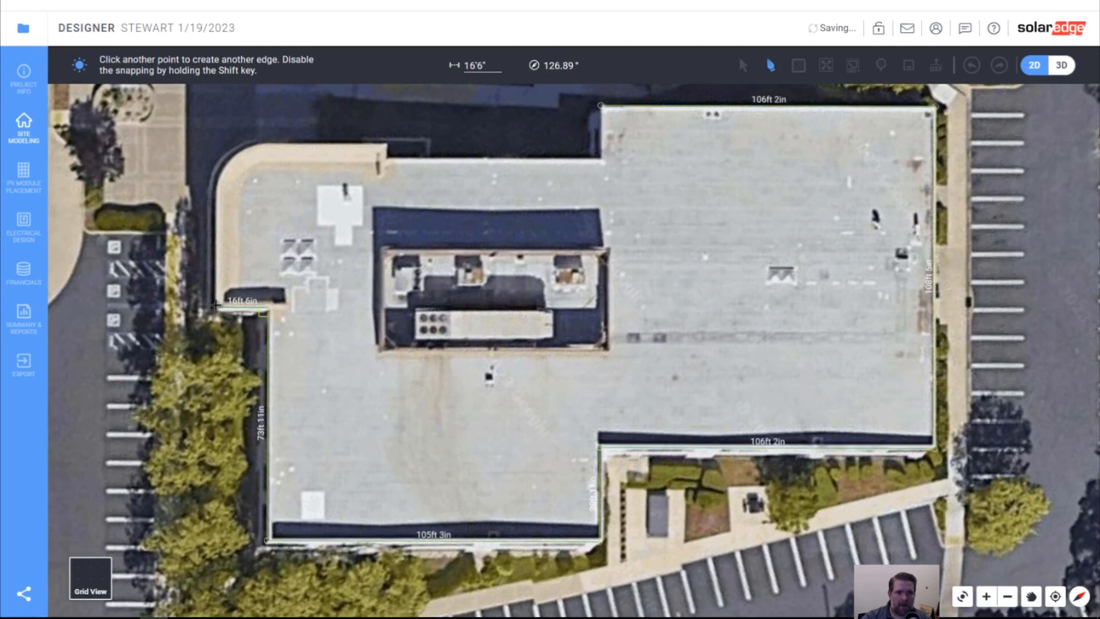
click(215, 306)
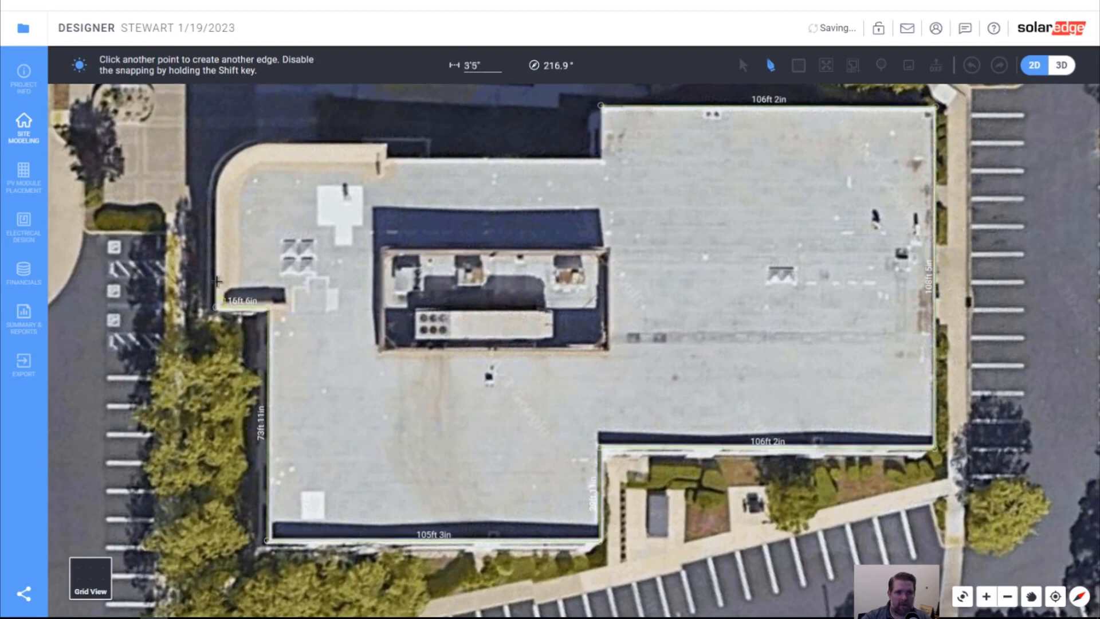
click(217, 183)
Step: Follow the rounded upper-left roof corner with five short edges of about 3 to 5 ft each
scroll(217, 172, up, 3)
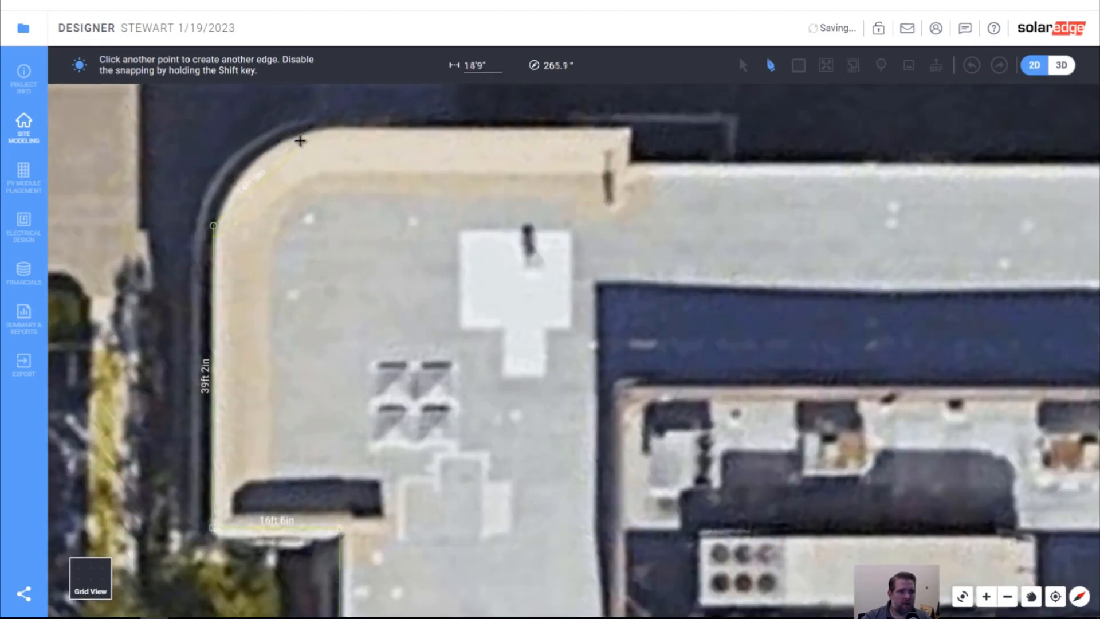
scroll(238, 204, up, 3)
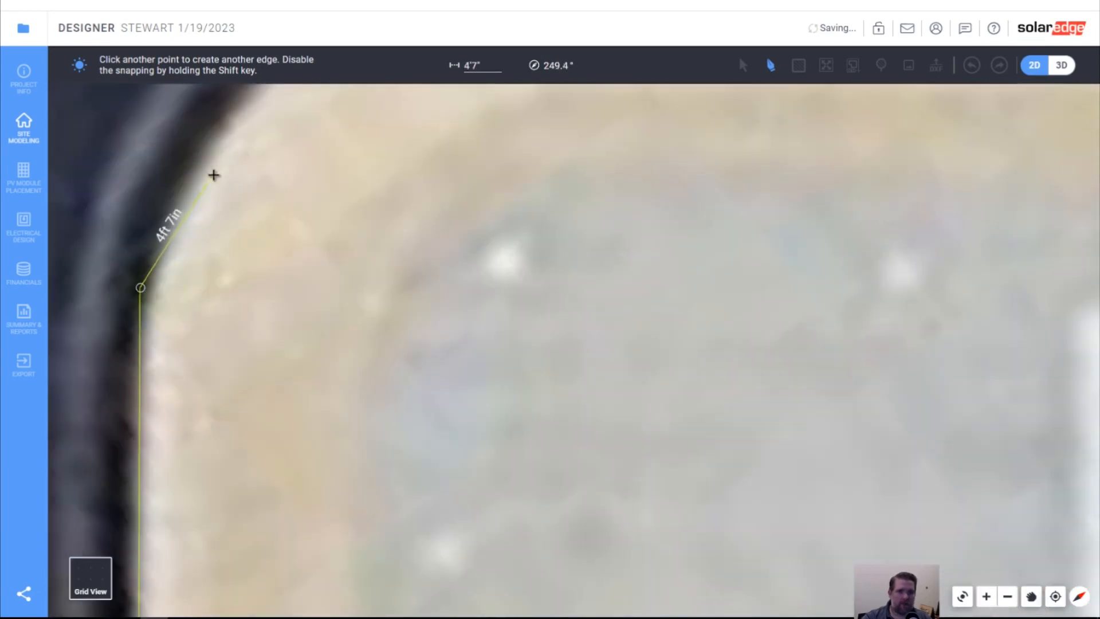
click(209, 168)
scroll(244, 258, down, 3)
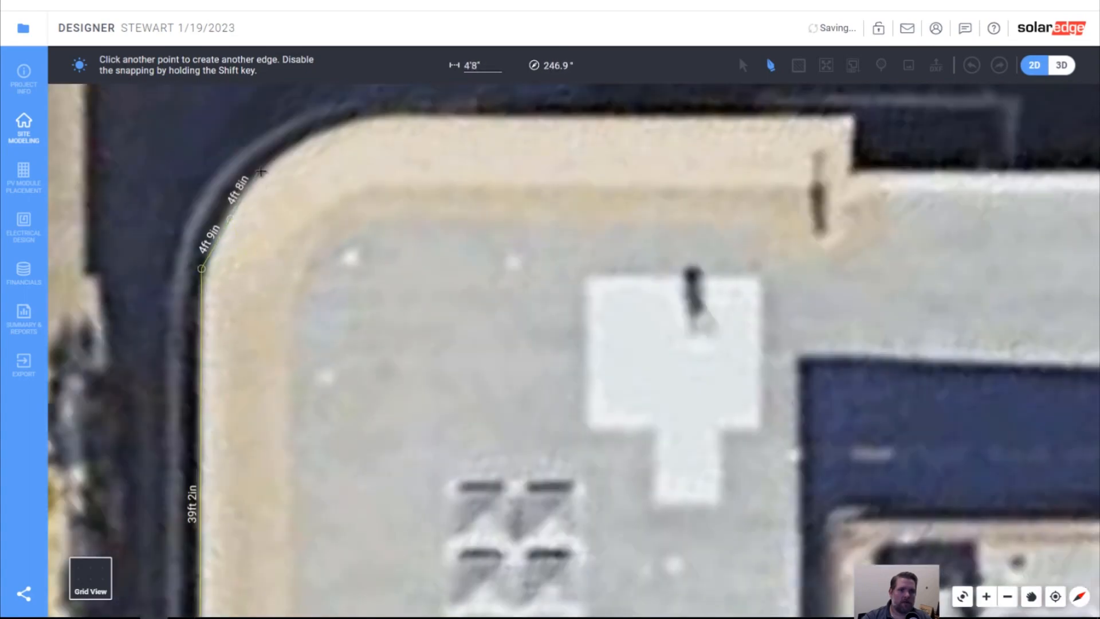
click(264, 177)
click(294, 154)
click(334, 132)
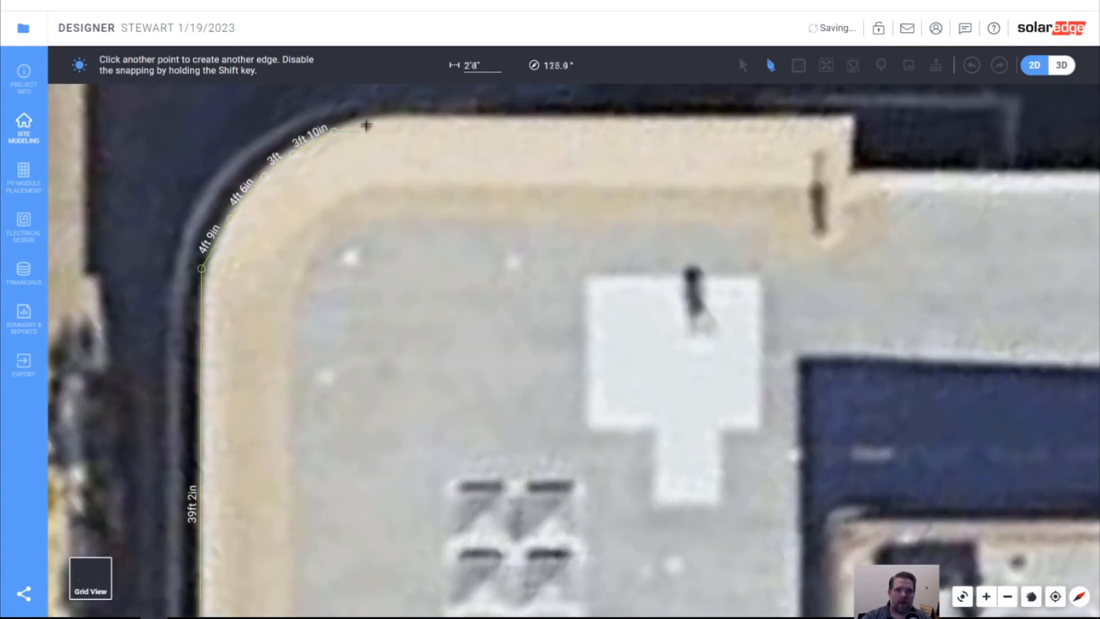
click(370, 118)
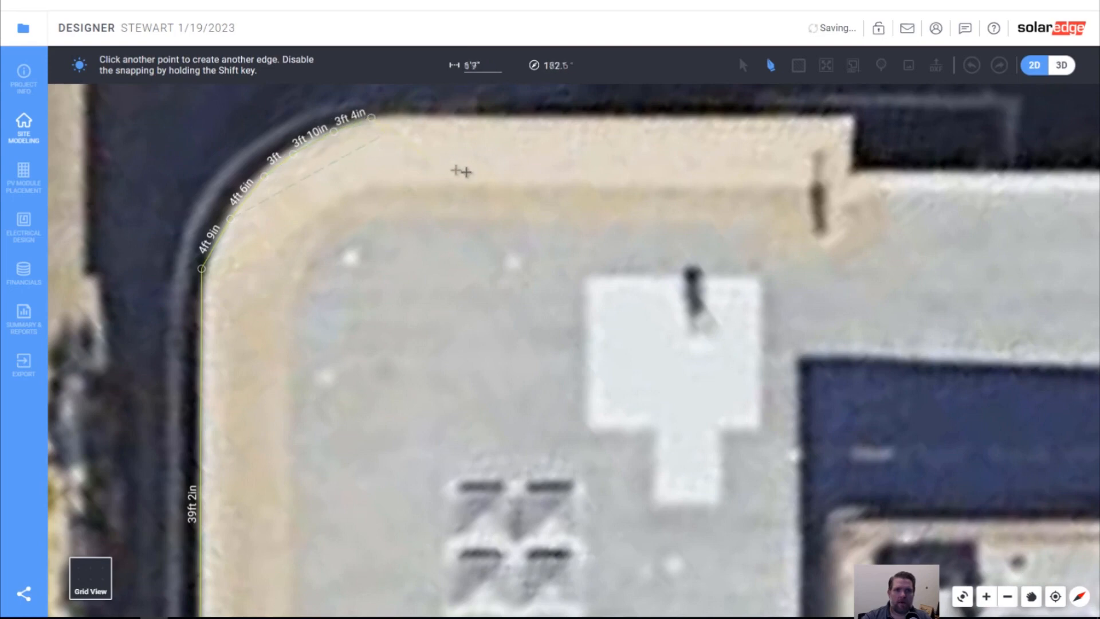
Step: Close the roof outline at its starting corner with edges of about 40 ft, 4 ft 10 in, 67 ft 10 in and 16 ft 6 in
click(852, 116)
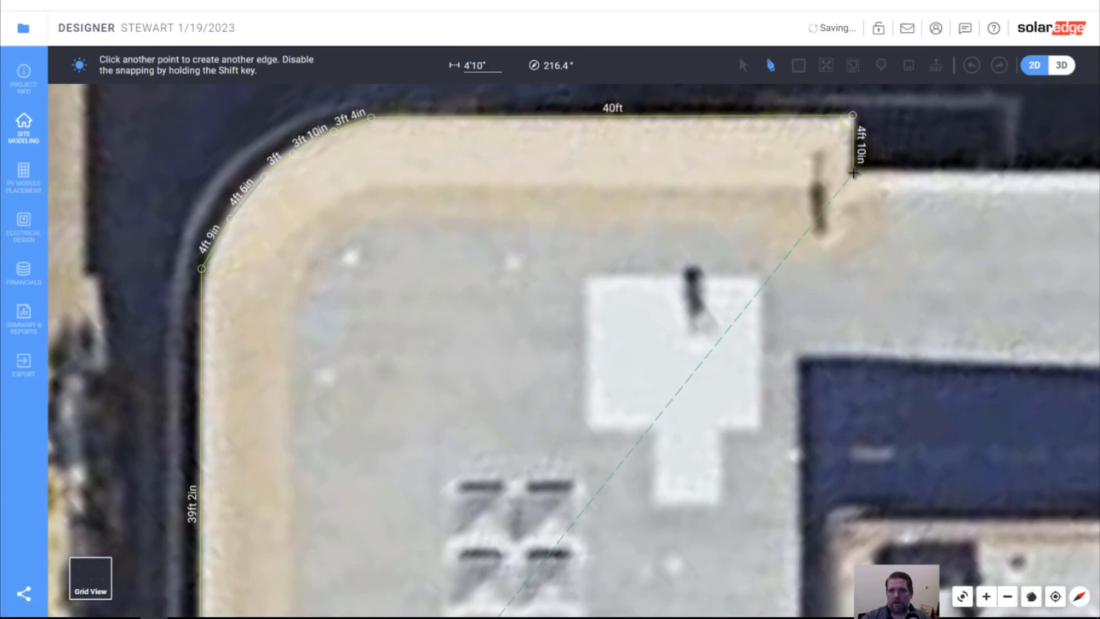
click(853, 173)
scroll(685, 191, down, 3)
drag(734, 226, 296, 300)
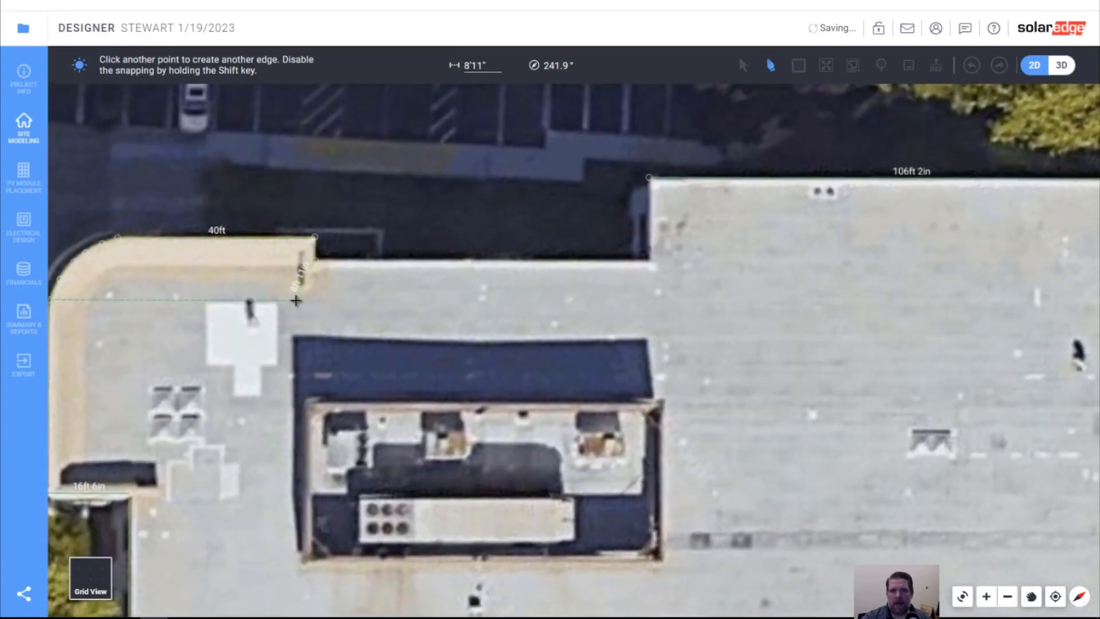
click(651, 244)
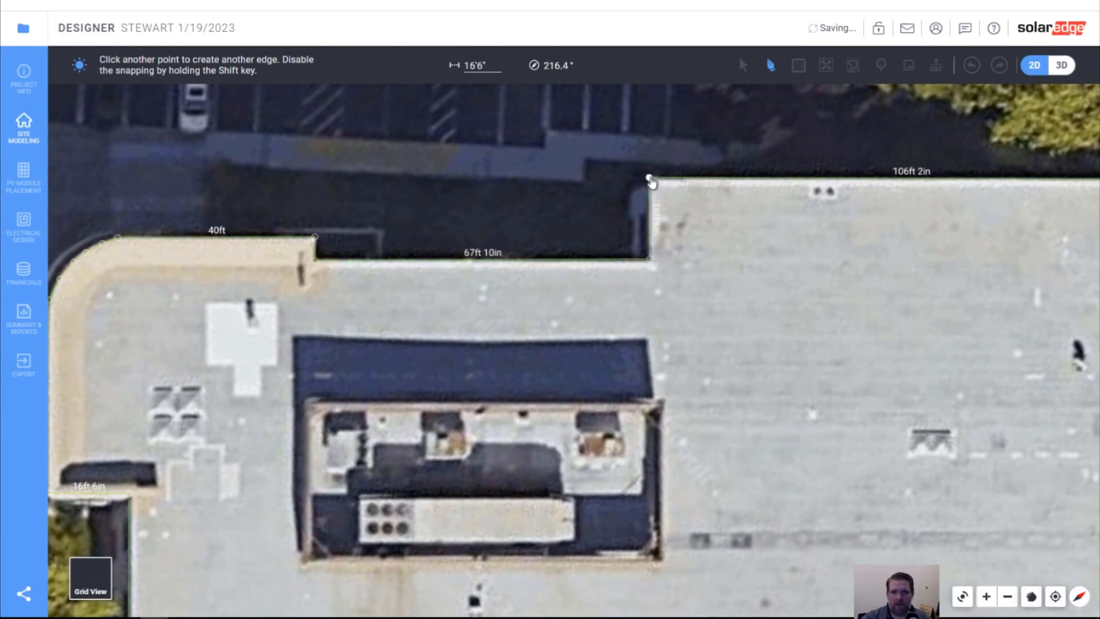
click(649, 181)
Step: Begin an inner outline just inside the upper-right roof section with an edge about 101 ft 4 in long, parallel to the outer upper edge
scroll(369, 223, down, 5)
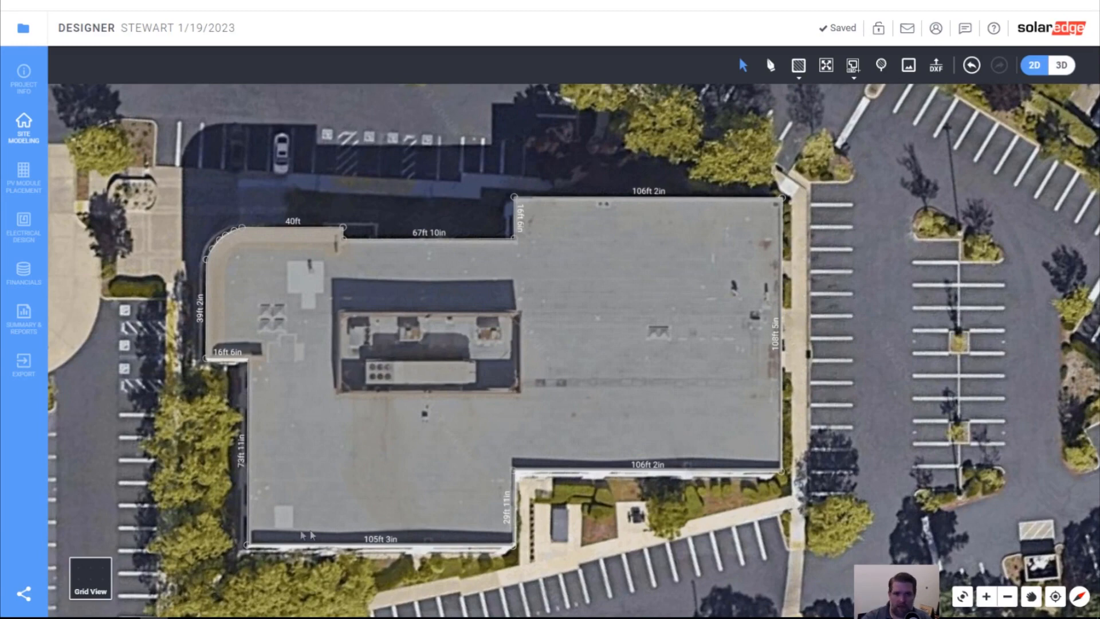
scroll(556, 132, up, 3)
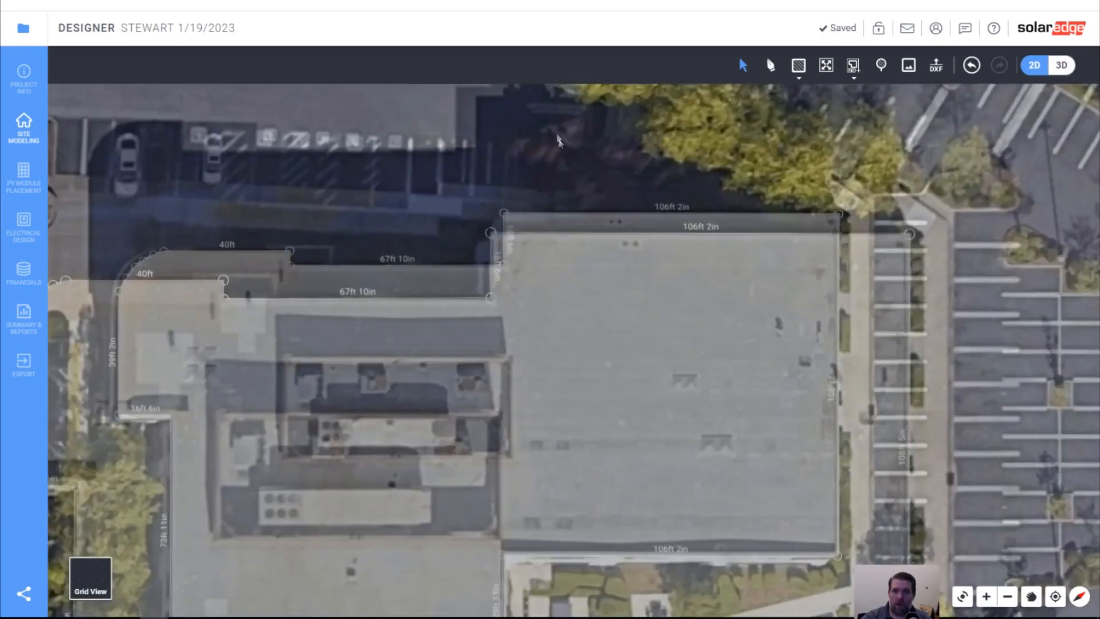
click(772, 66)
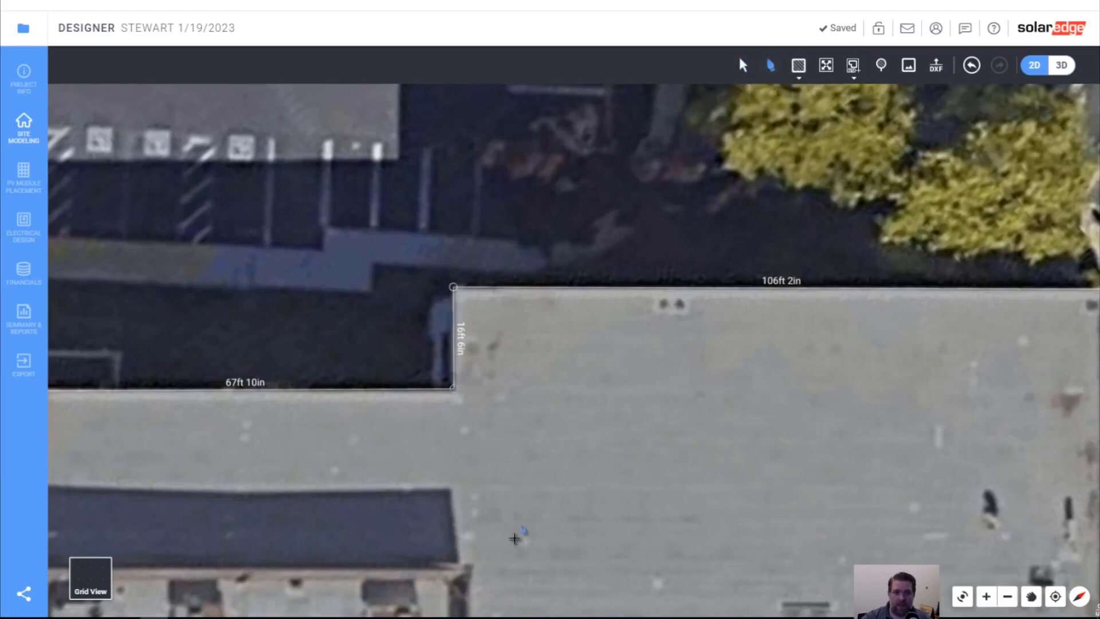
click(453, 287)
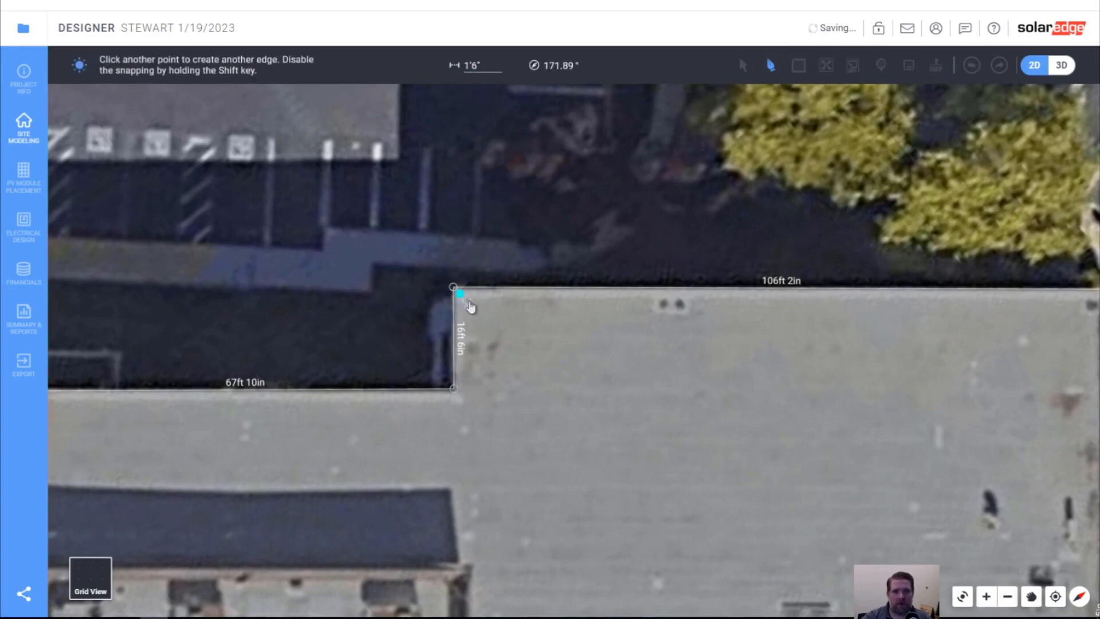
scroll(408, 324, down, 1)
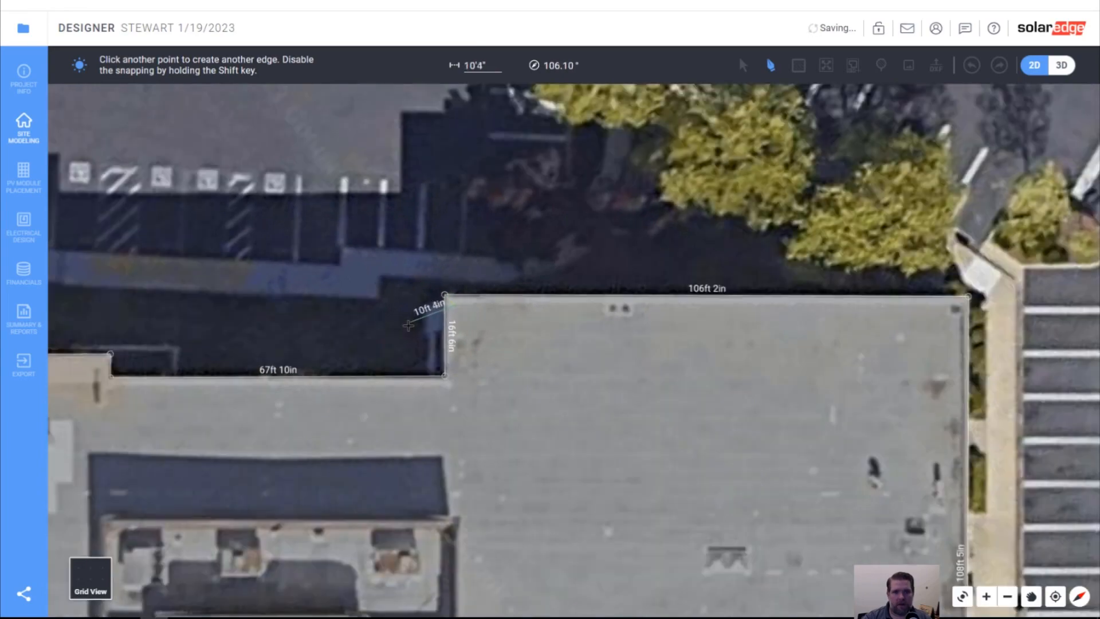
scroll(924, 317, up, 3)
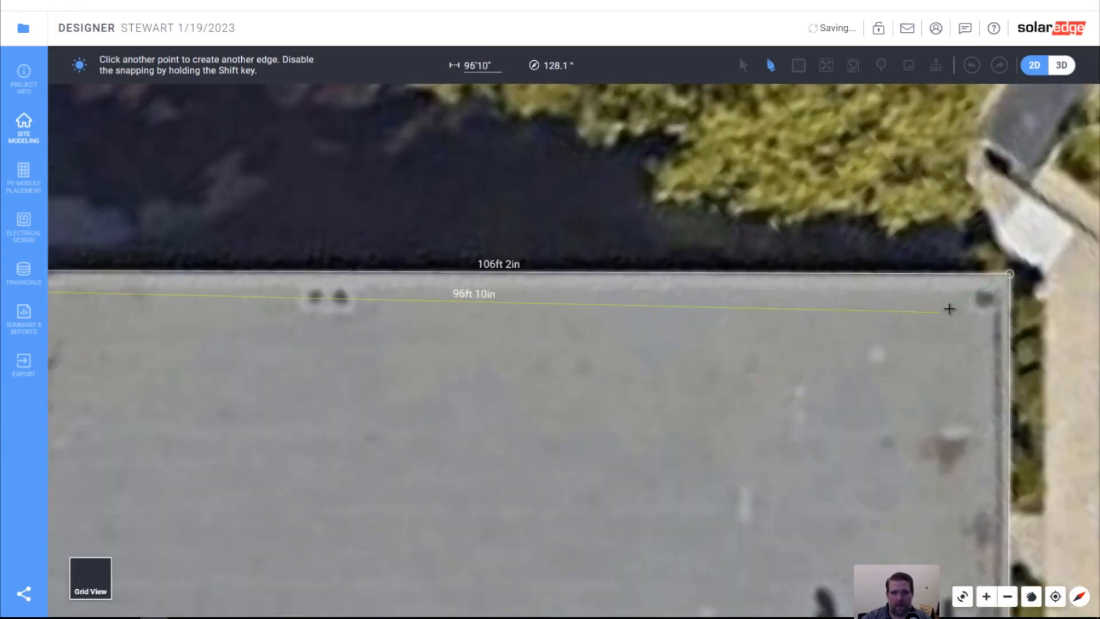
scroll(991, 288, down, 2)
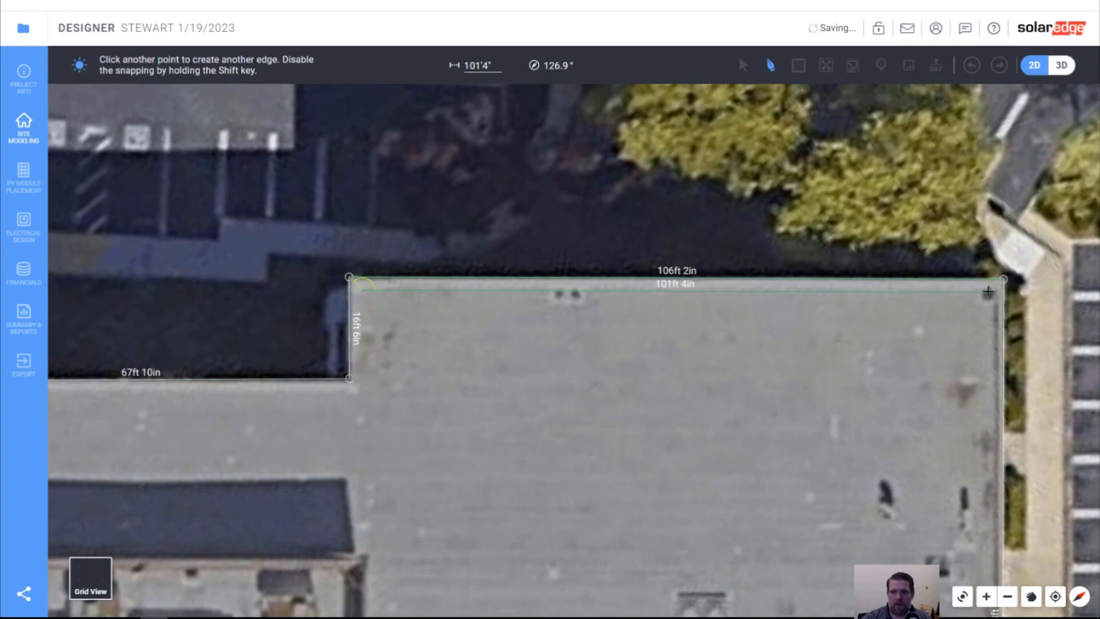
click(988, 291)
Step: Continue the inner outline down the right side and along the lower step with edges of about 103 ft, 106 ft 2 in and 29 ft 11 in
right_drag(951, 531, 907, 238)
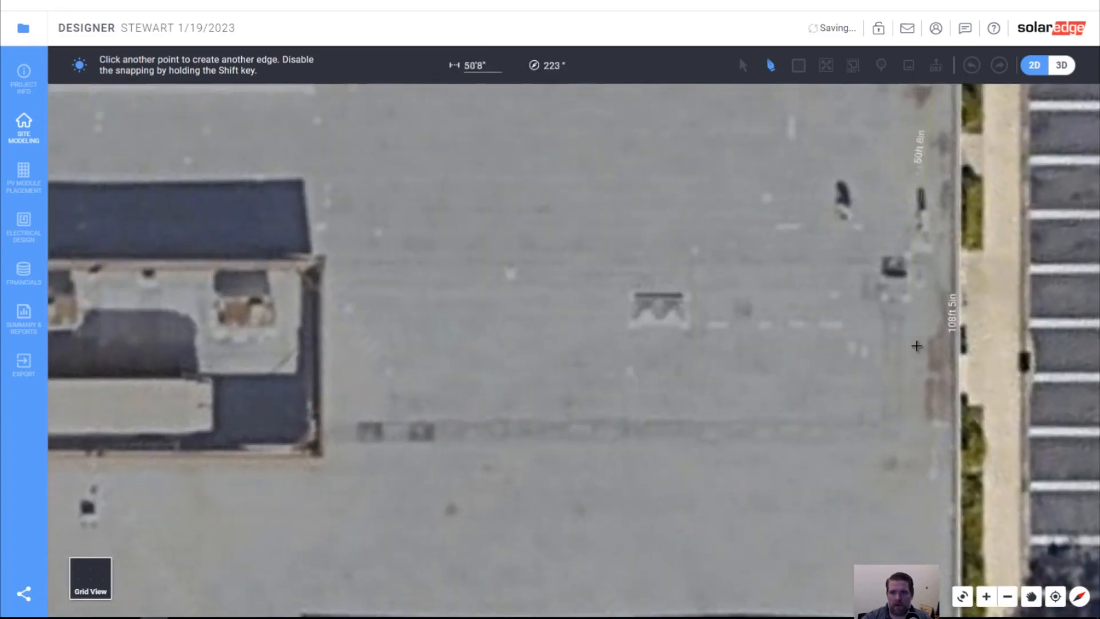
scroll(919, 349, down, 3)
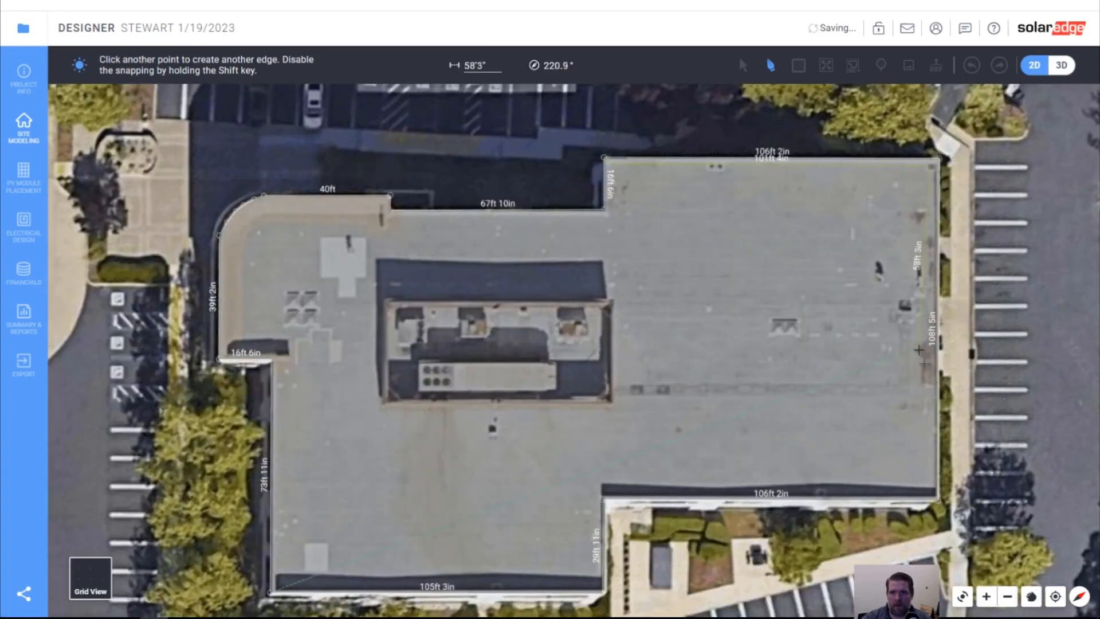
click(921, 486)
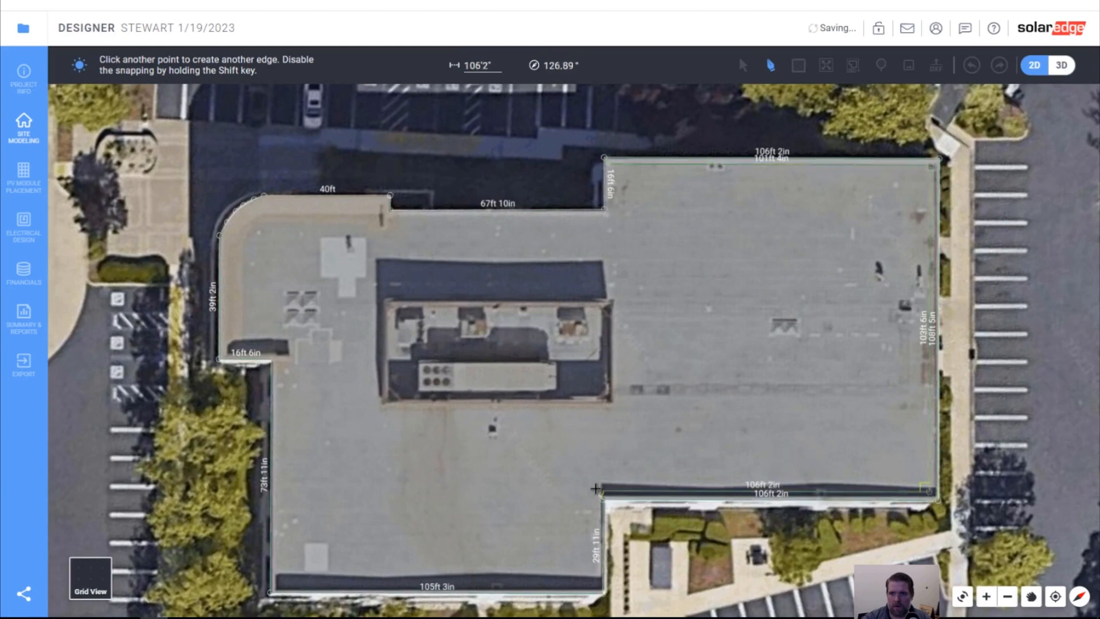
click(595, 489)
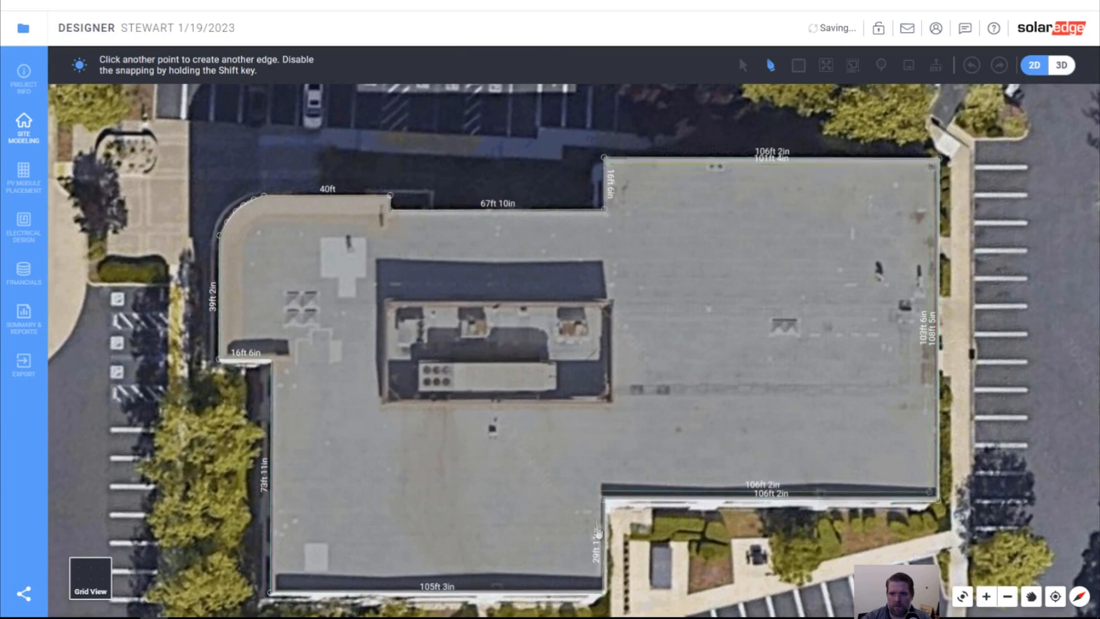
click(593, 585)
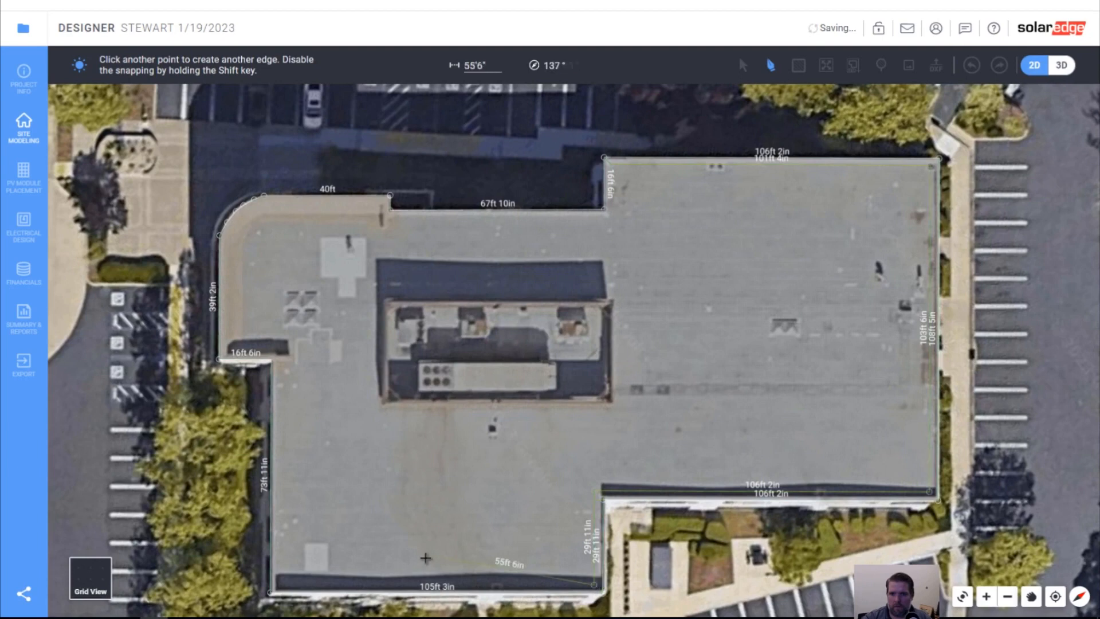
Step: Continue the inner outline along the roof's lower edge and up the lower-left side with edges of about 99 ft and 71 ft 4 in
click(281, 583)
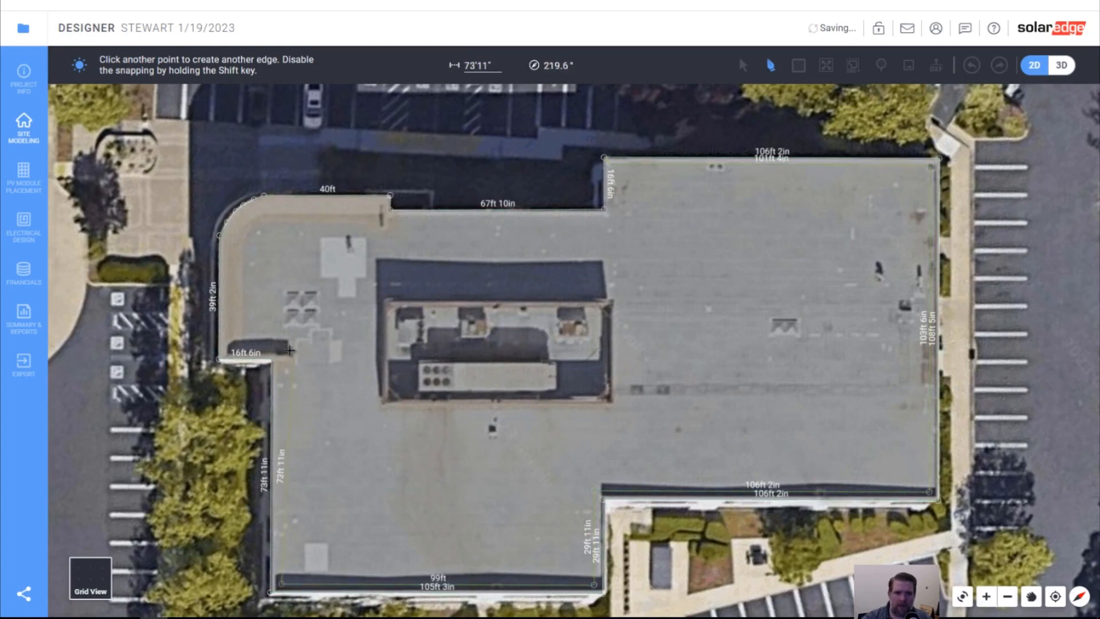
scroll(279, 359, up, 3)
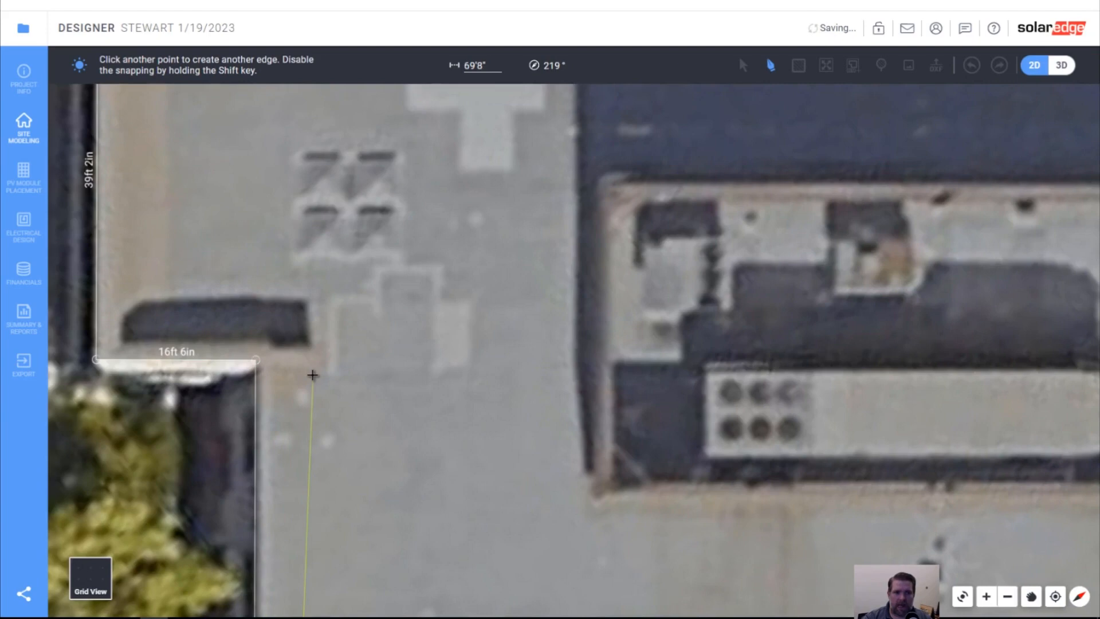
scroll(282, 310, down, 4)
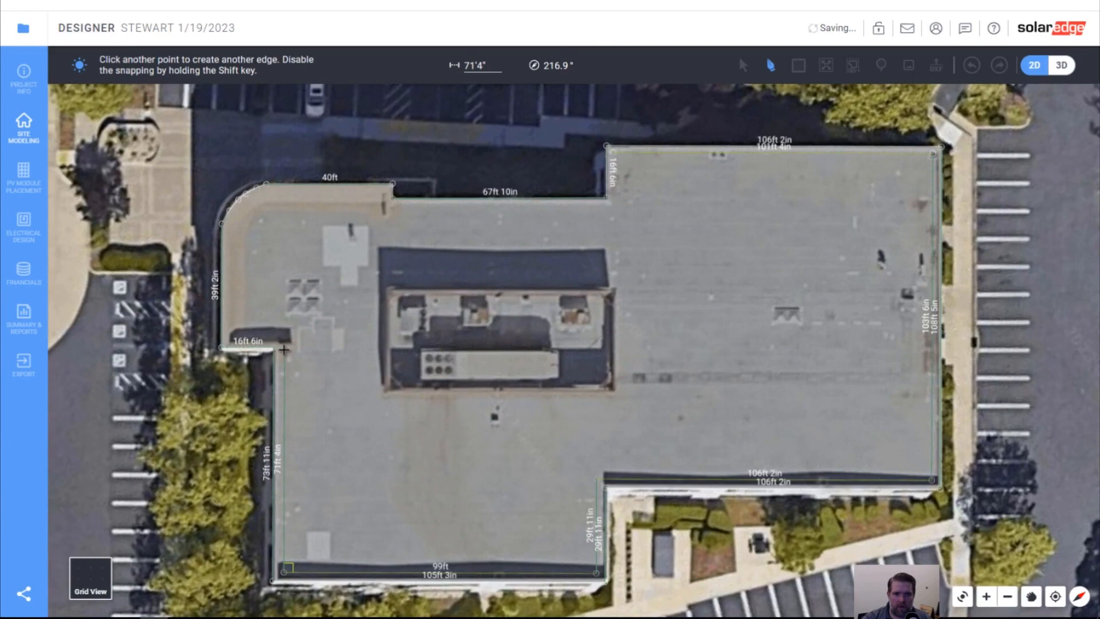
click(284, 350)
Step: Step the inner outline around the left notch with edges of about 3 ft 2 in, 2 ft 4 in and 21 ft 4 in
scroll(285, 353, down, 3)
scroll(285, 346, up, 8)
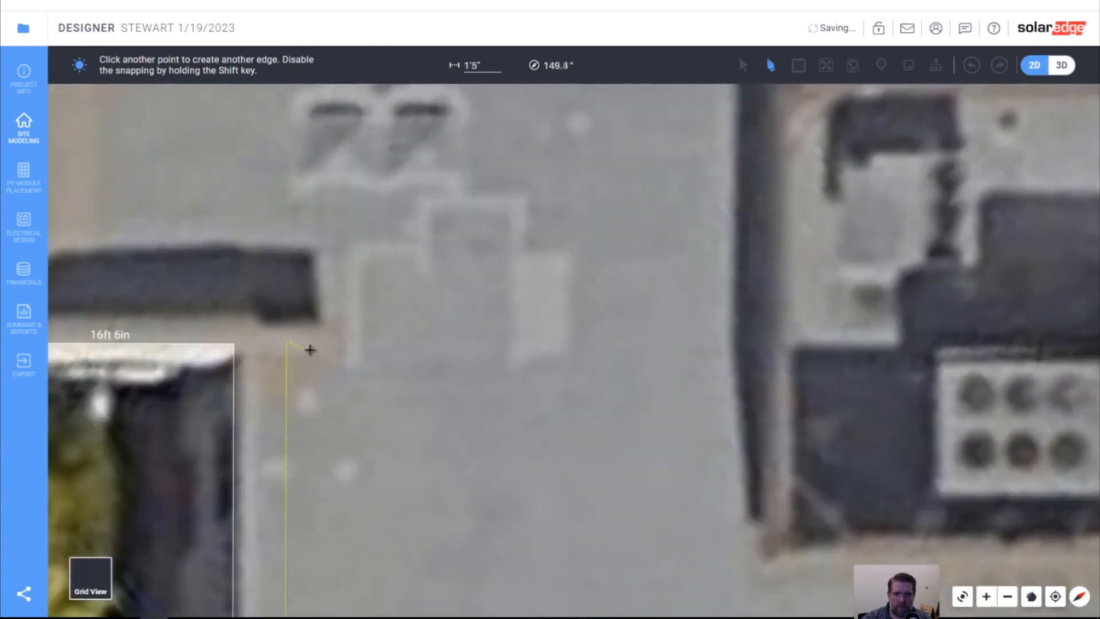
click(335, 343)
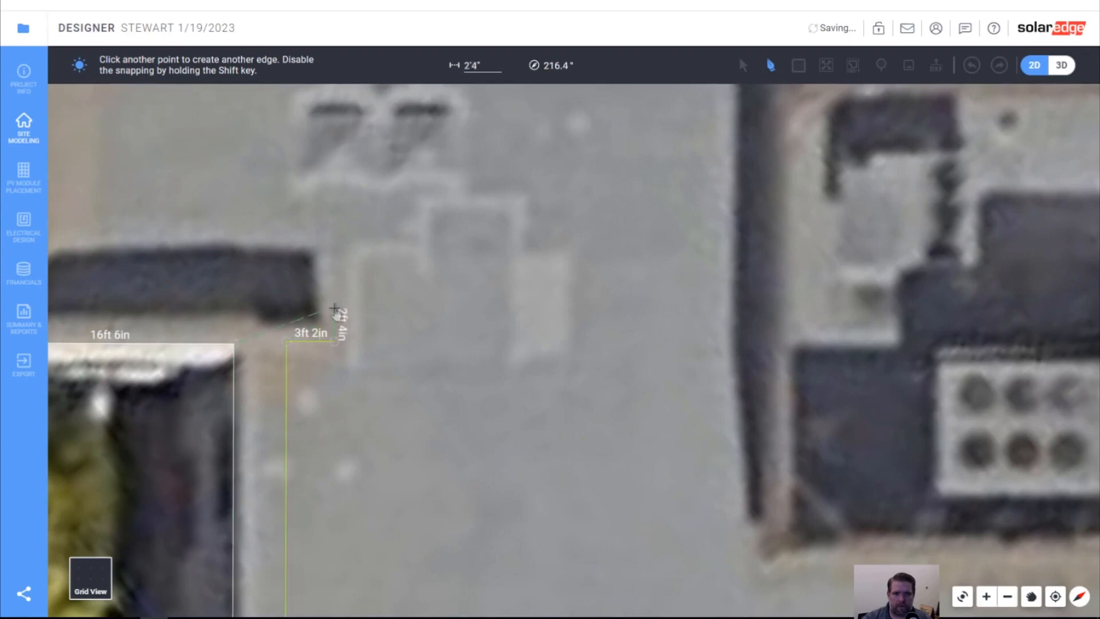
click(335, 308)
scroll(336, 308, down, 2)
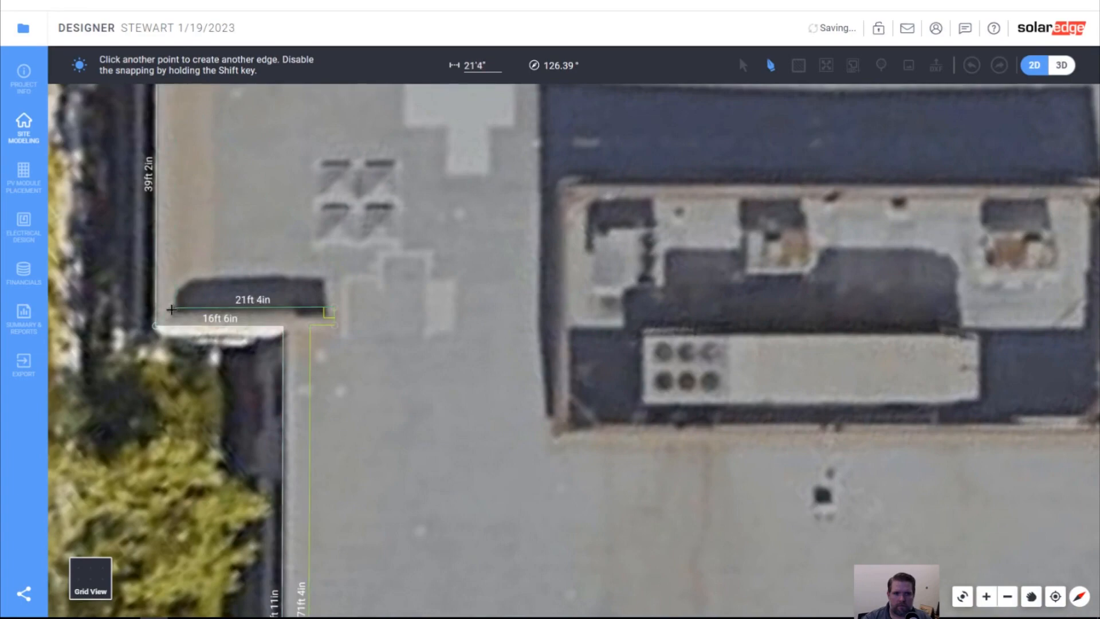
click(173, 310)
Step: Continue the inner outline up the upper-left side about 36 ft 5 in and enter the rounded corner with an edge of about 4 ft
scroll(173, 310, down, 2)
scroll(198, 189, up, 3)
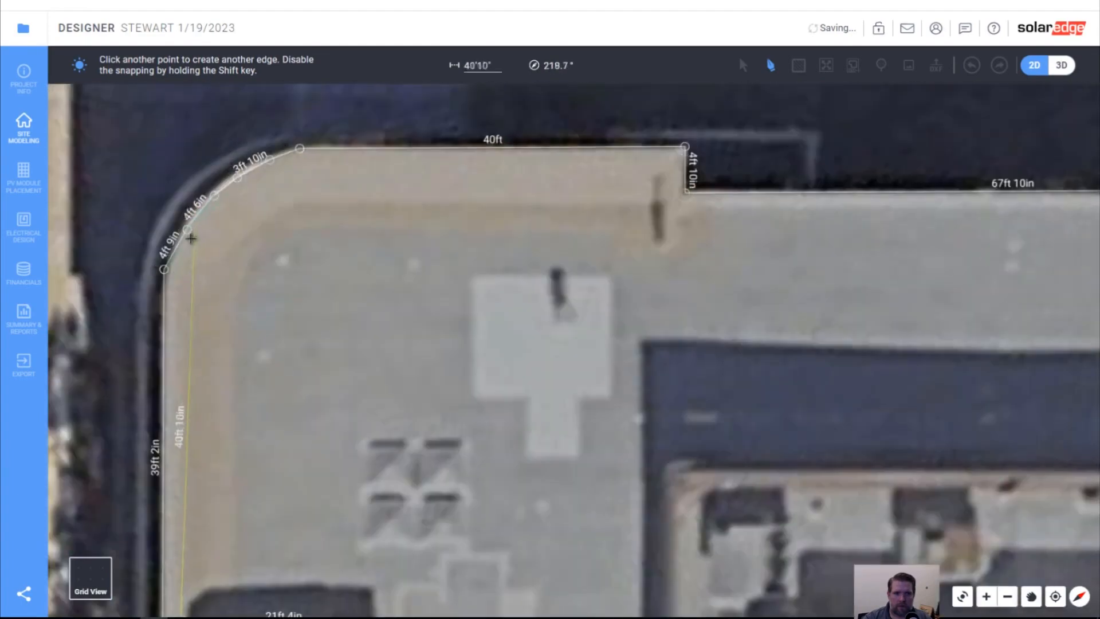
scroll(179, 285, down, 1)
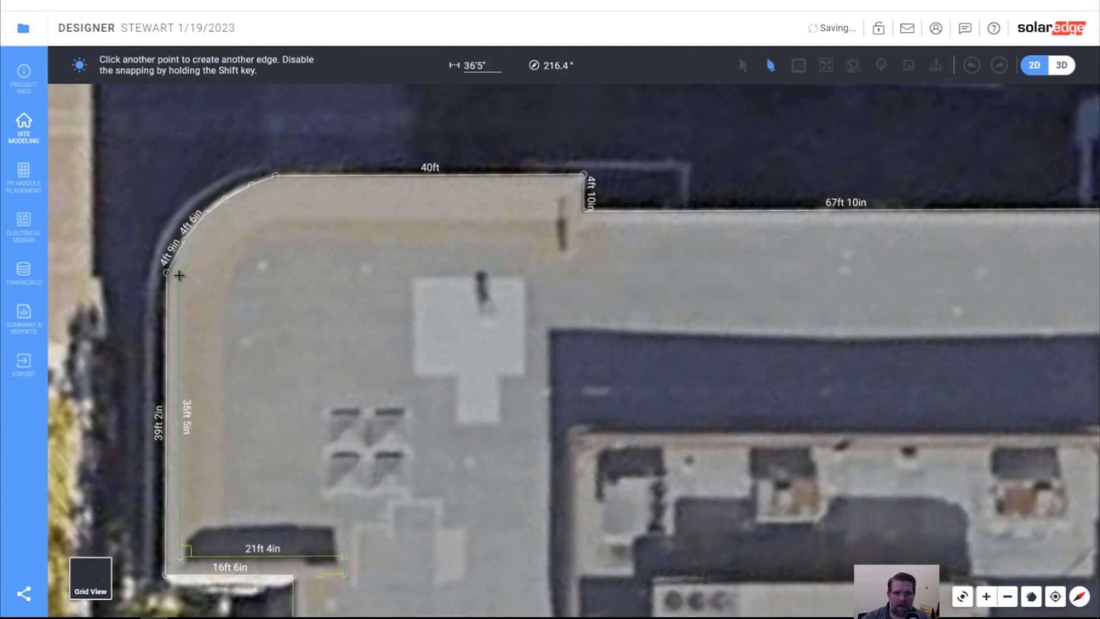
click(178, 276)
click(193, 250)
Step: Follow the rest of the rounded corner with inner edges of about 4 ft 3 in, 3 ft 3 in, 3 ft 6 in and 2 ft 5 in
scroll(193, 250, up, 3)
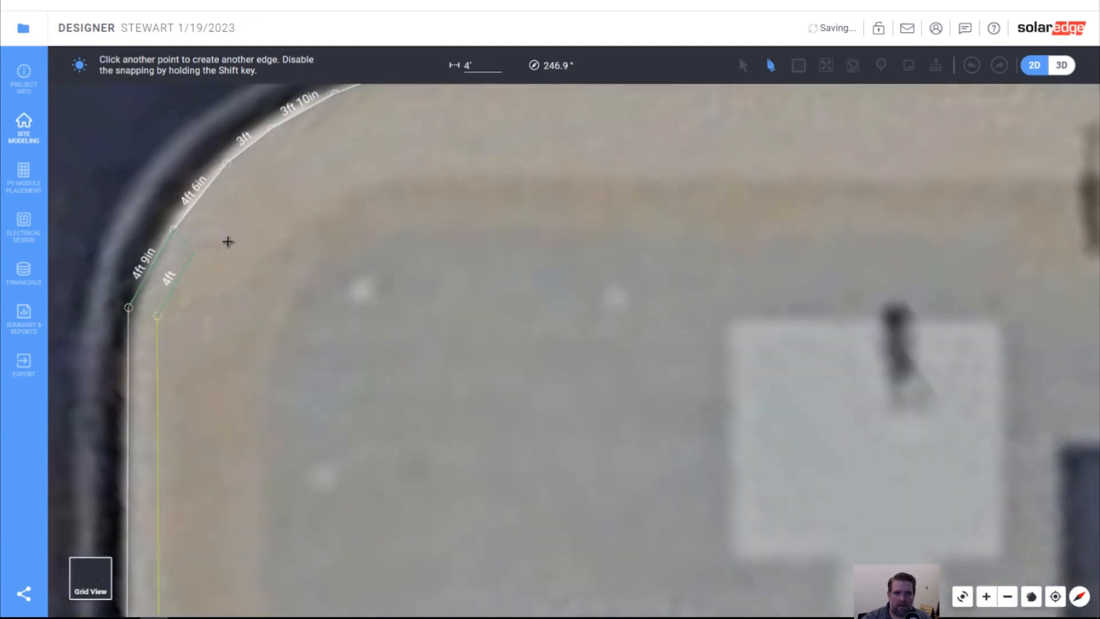
click(244, 189)
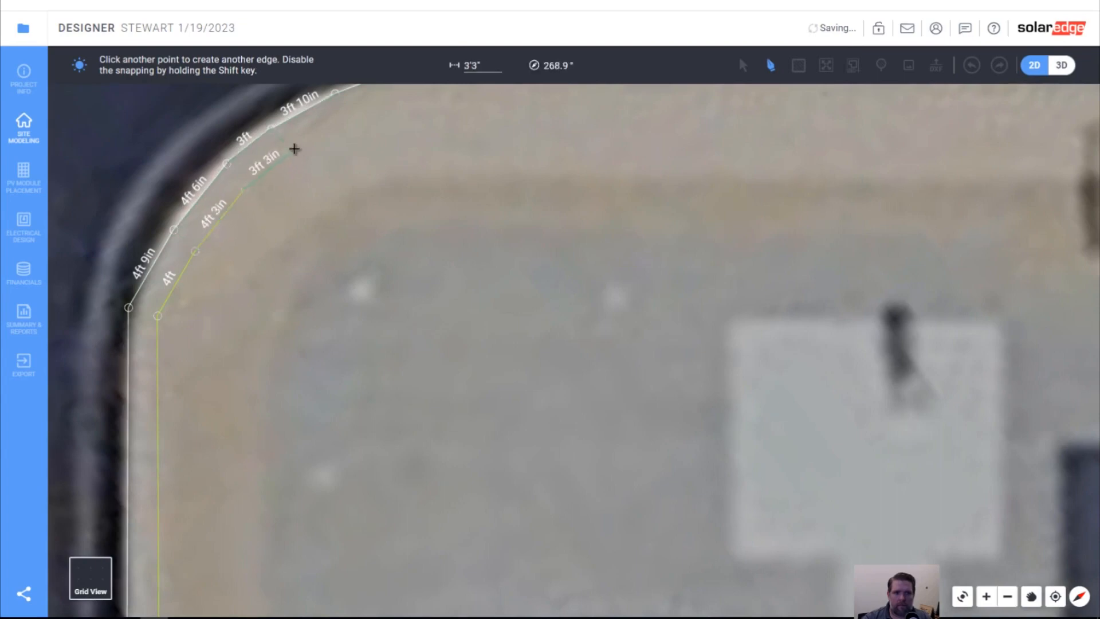
click(310, 136)
click(350, 113)
scroll(351, 113, down, 3)
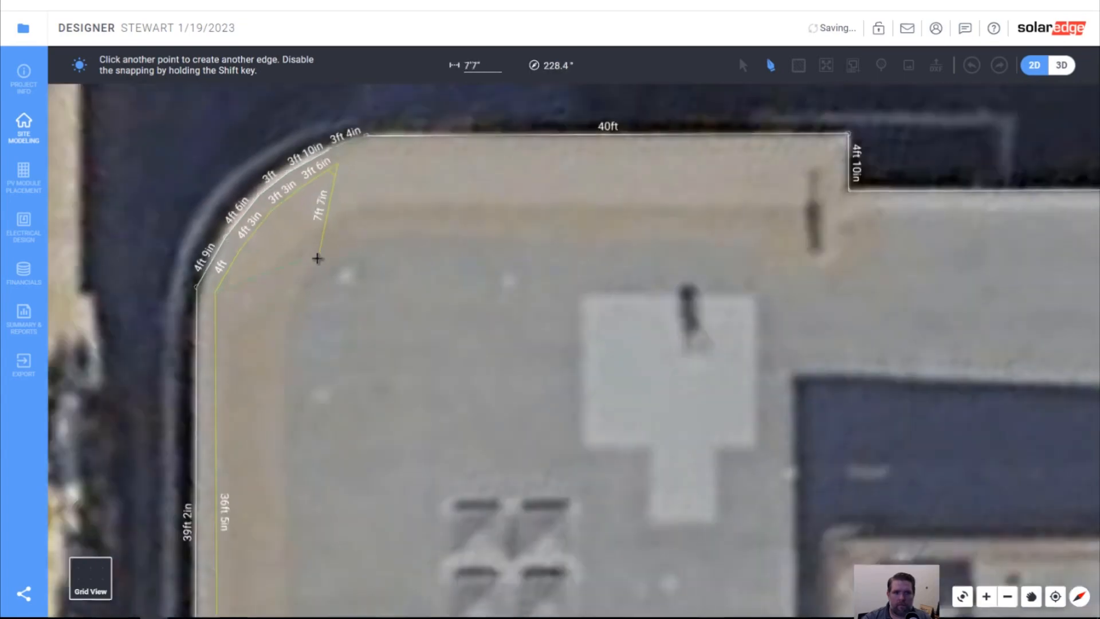
scroll(359, 179, up, 3)
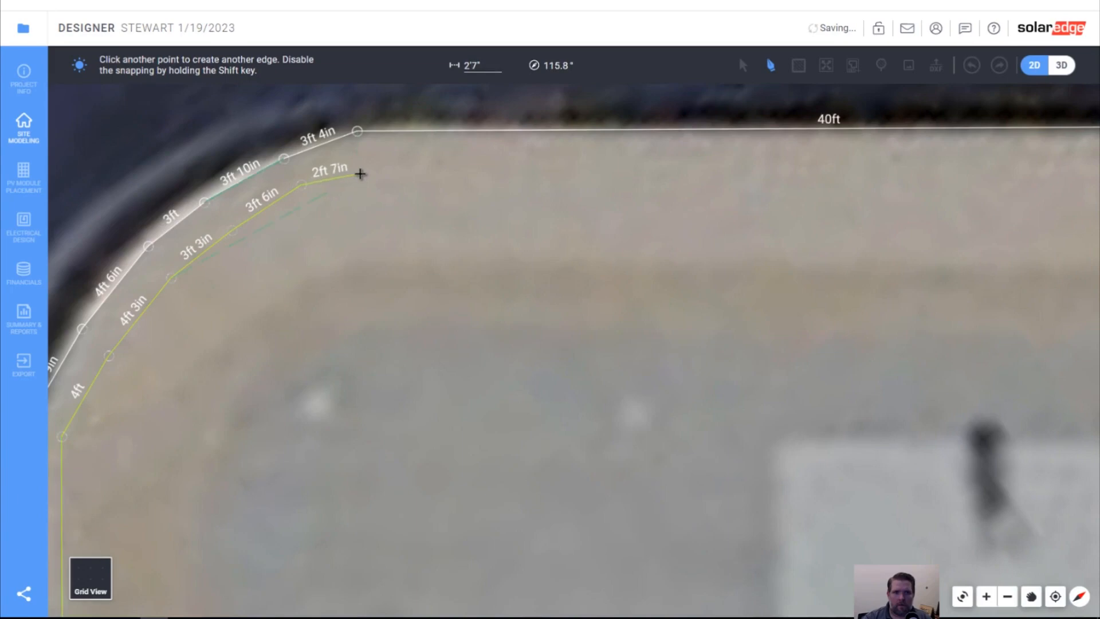
click(360, 178)
Step: Trace the inner outline along the upper-left parapet about 38 ft 7 in, down about 8 ft 2 in, and across the short parapet end
scroll(360, 178, down, 2)
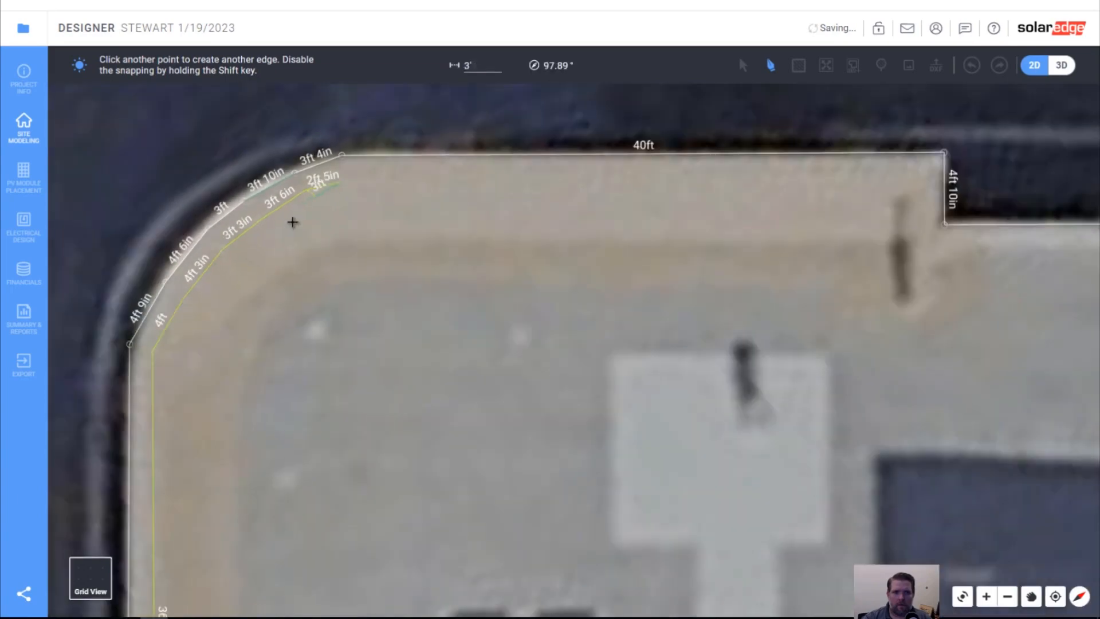
click(921, 180)
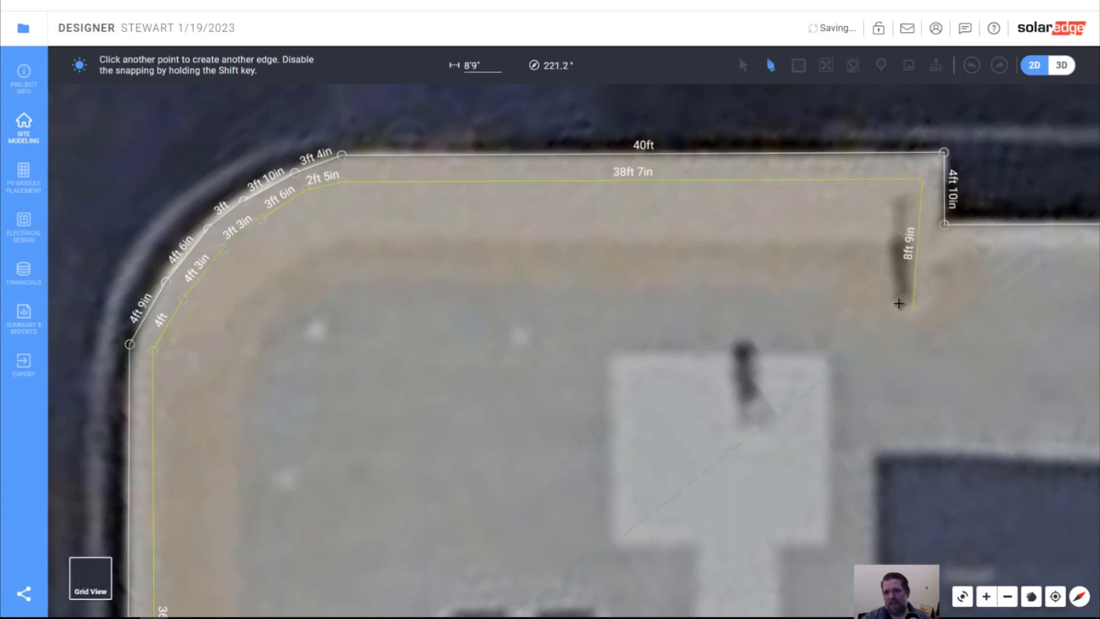
click(919, 300)
click(945, 300)
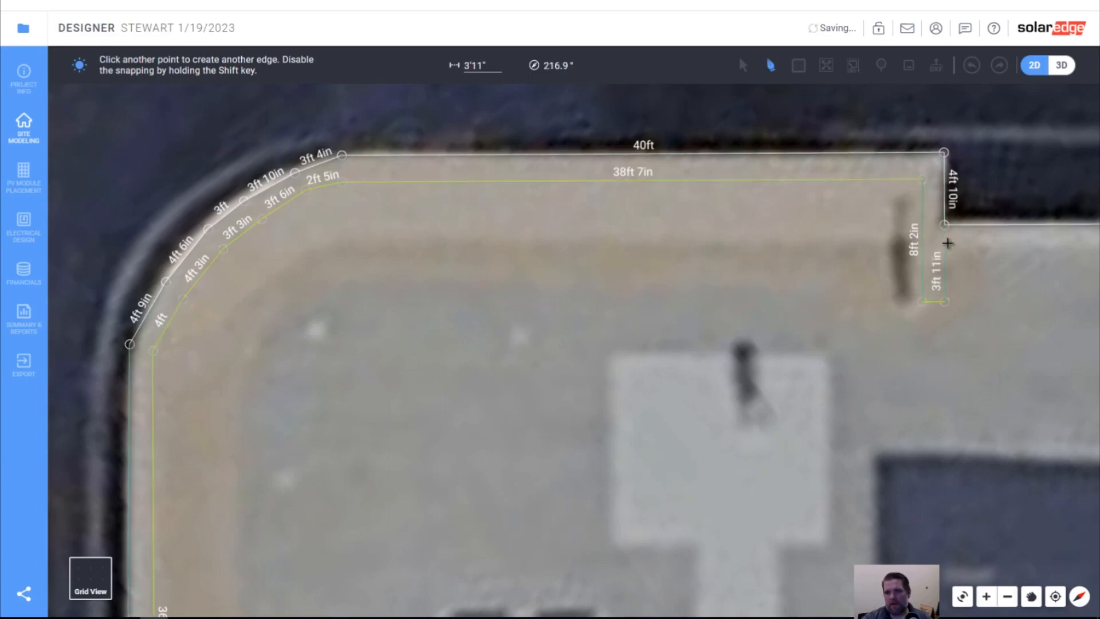
Step: Run the inner outline about 69 ft 10 in along the middle upper edge and close it at its starting corner
scroll(947, 242, down, 5)
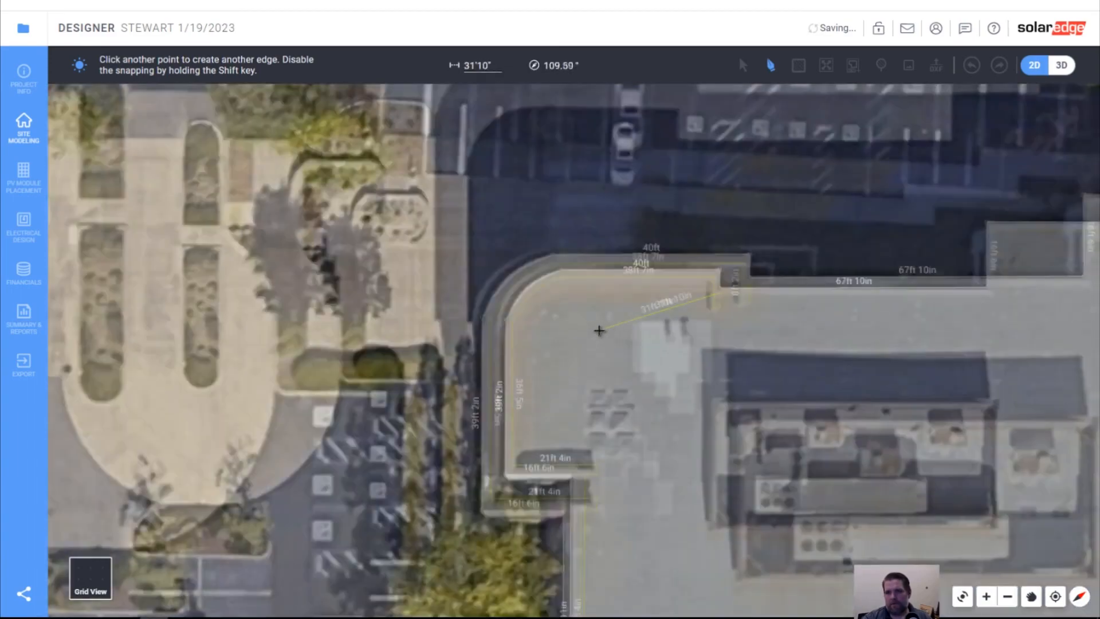
scroll(579, 381, up, 5)
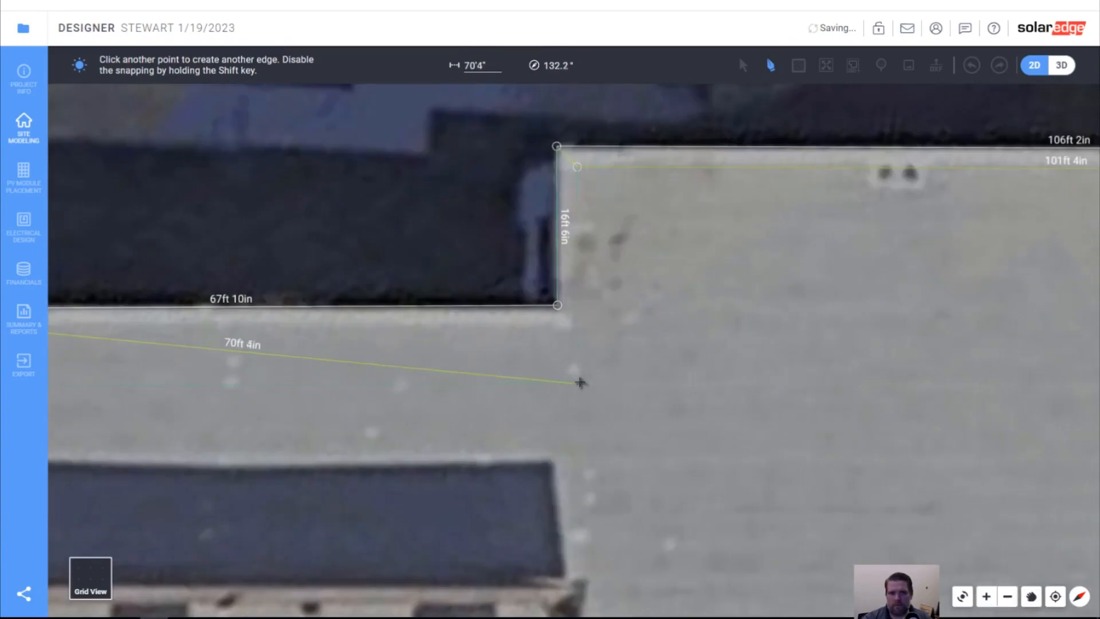
scroll(625, 369, down, 2)
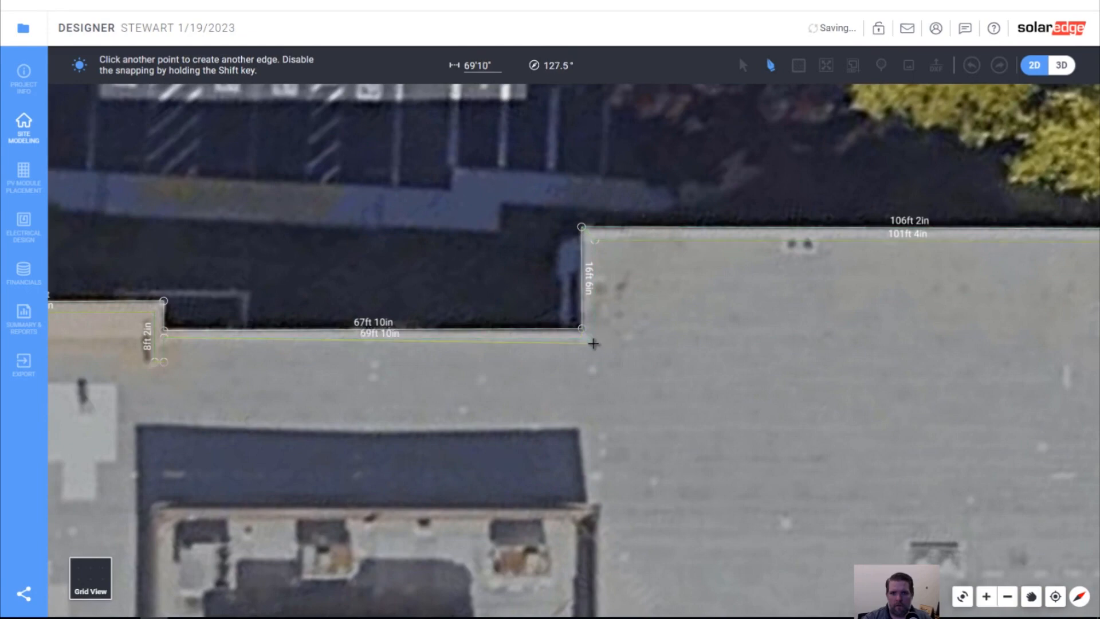
click(593, 341)
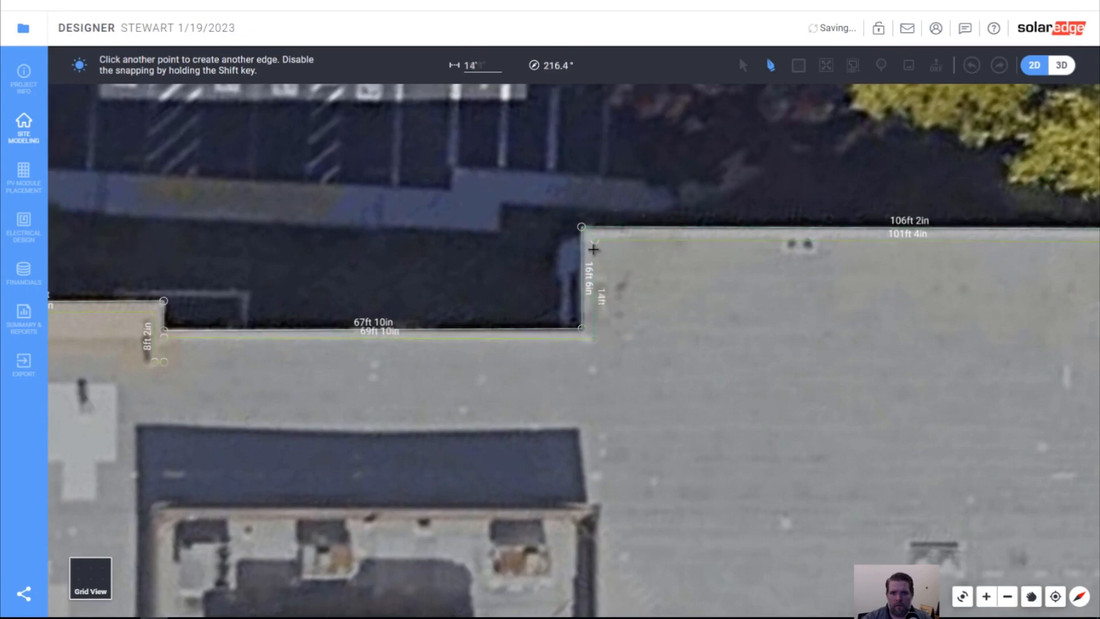
click(594, 243)
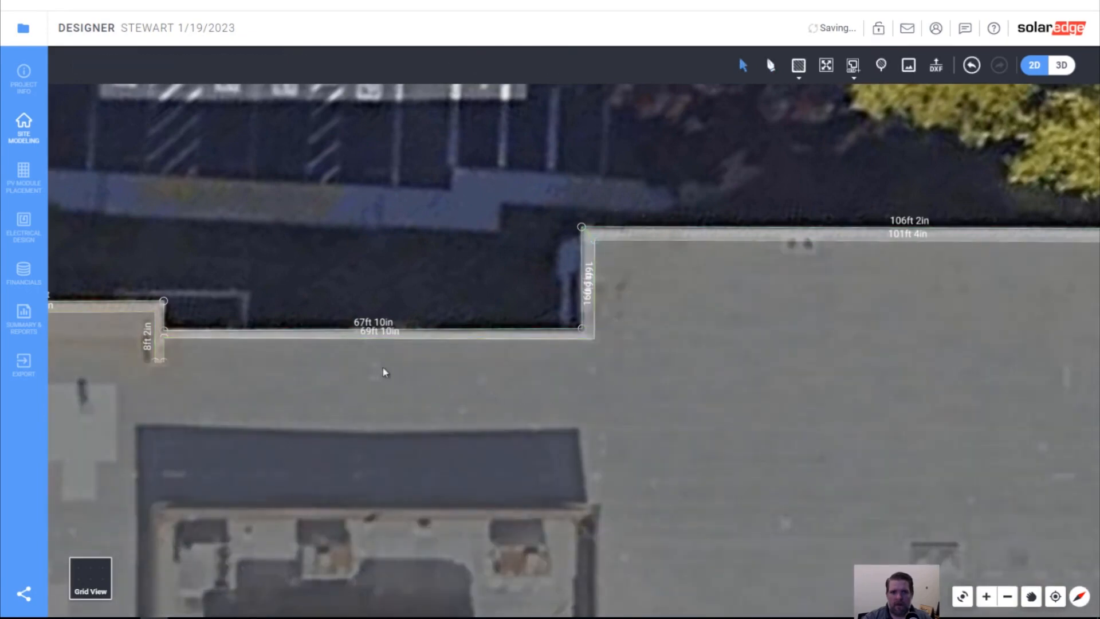
scroll(446, 298, down, 5)
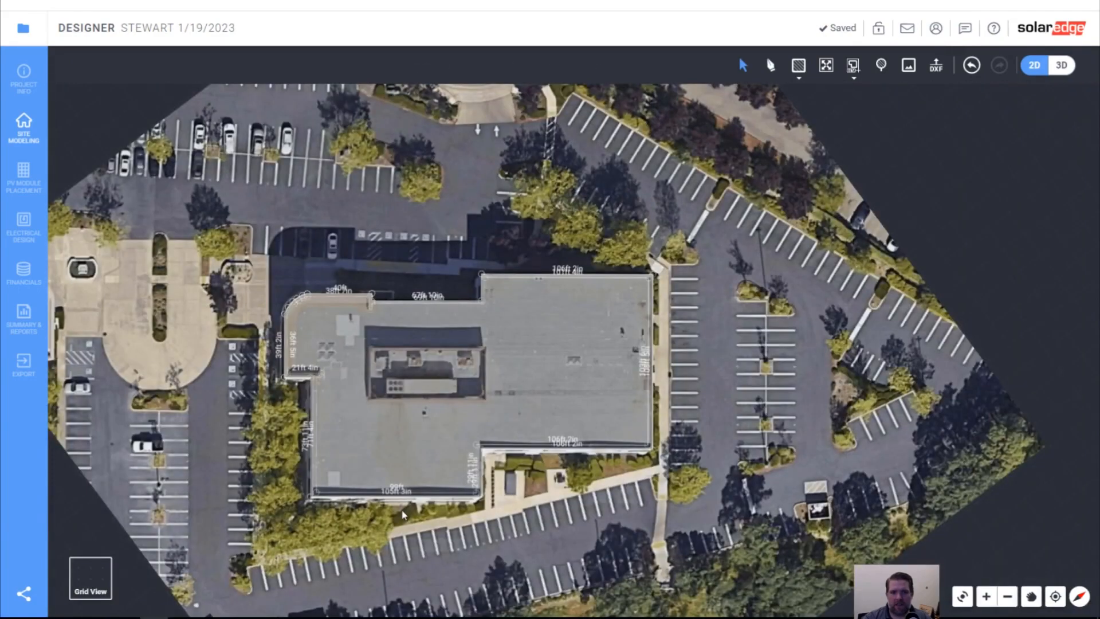
scroll(402, 515, up, 3)
scroll(403, 512, down, 2)
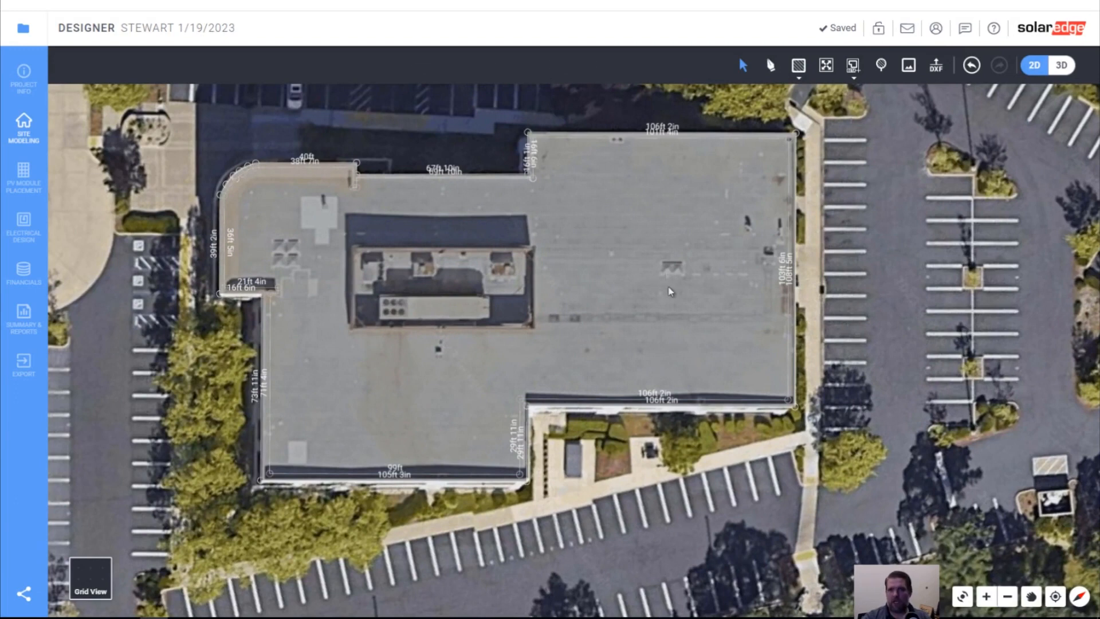
click(749, 407)
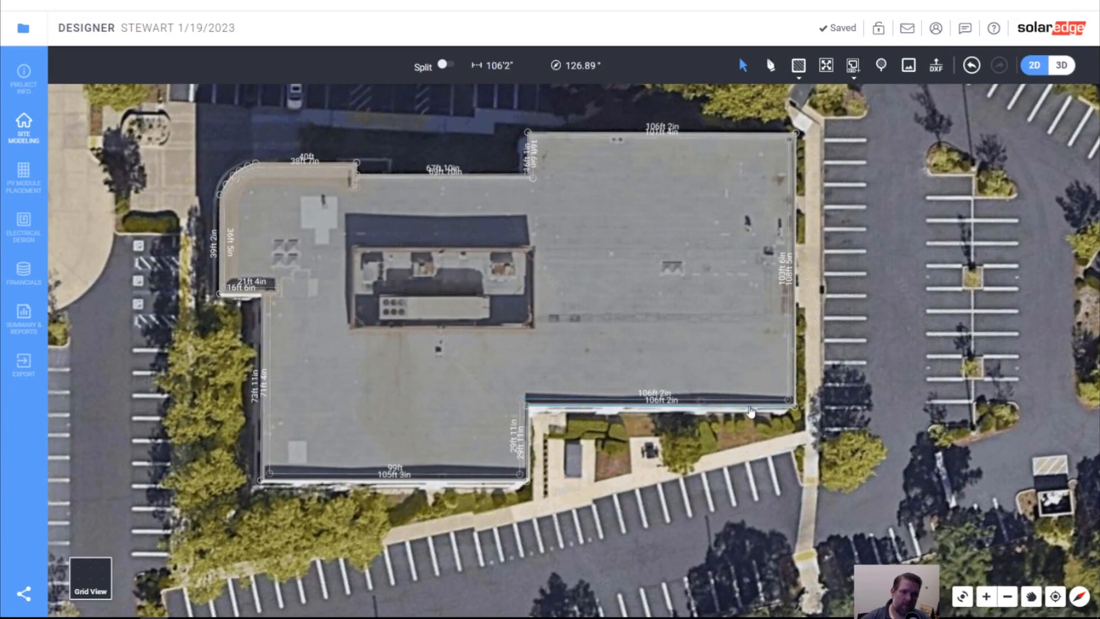
key(Escape)
Step: Draw an obstacle about 4 ft 5 in by 4 ft 11 in over the upper-left skylight of the group of four and nudge it slightly upward
scroll(384, 282, up, 2)
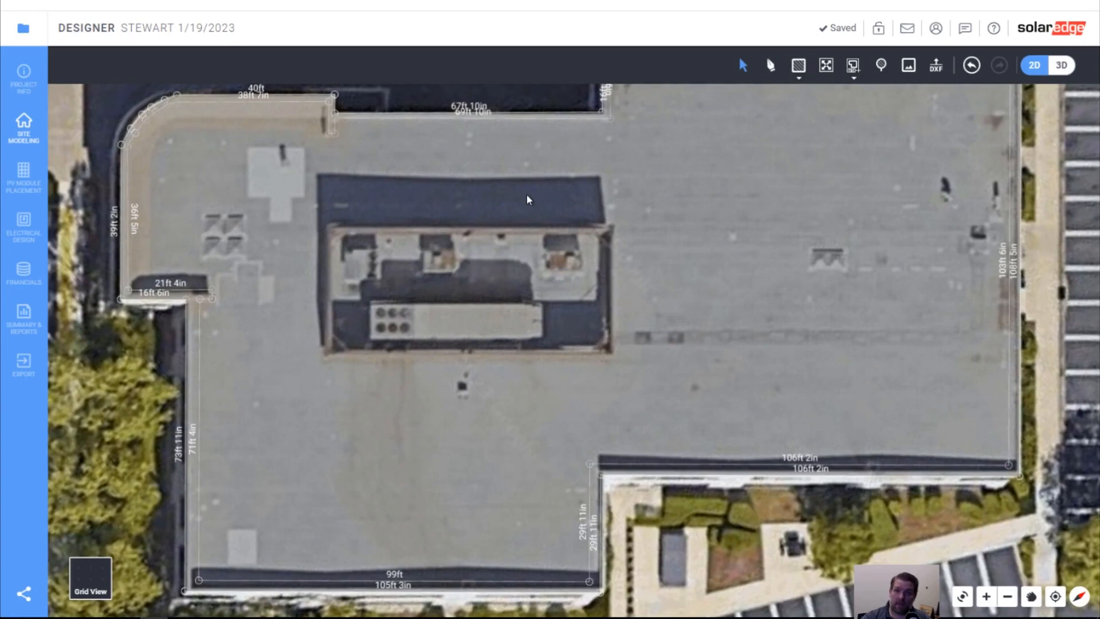
key(o)
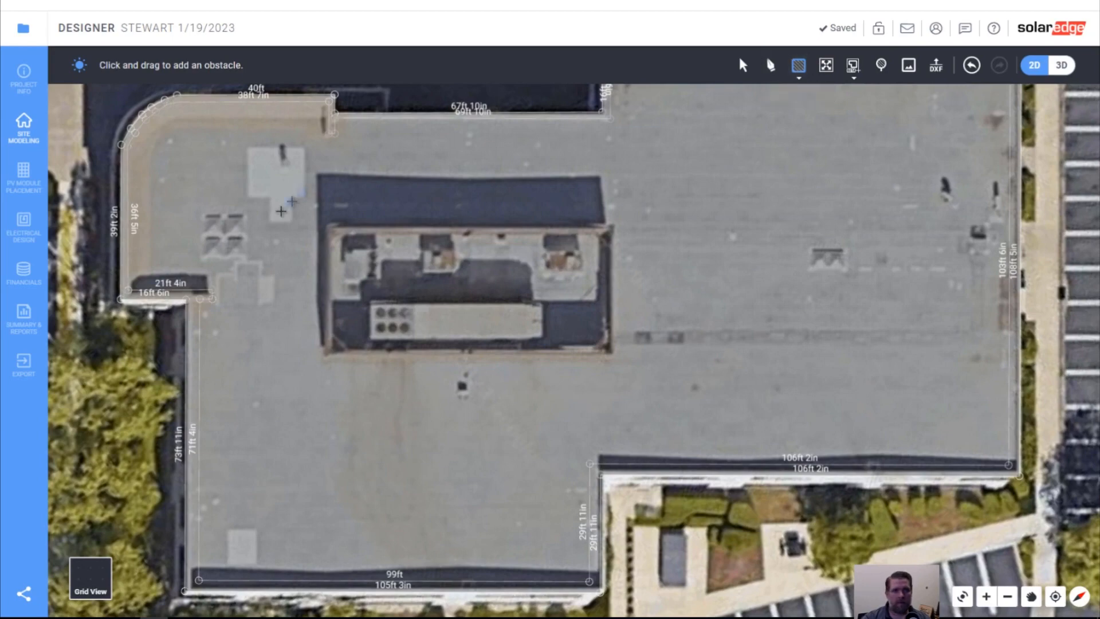
scroll(289, 197, up, 5)
drag(228, 163, 294, 236)
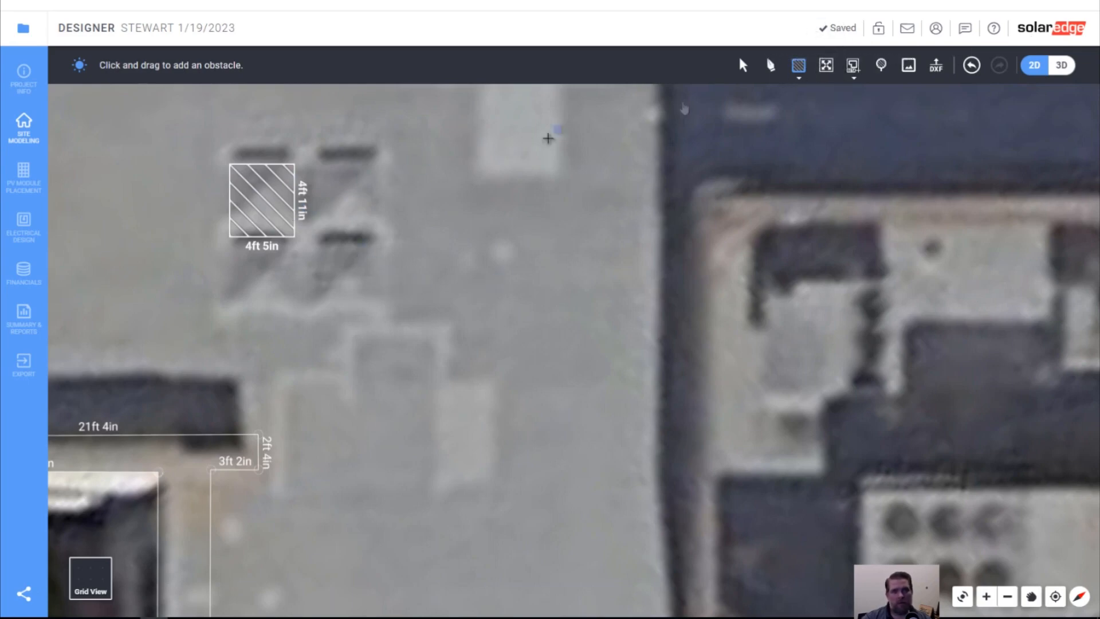
click(743, 79)
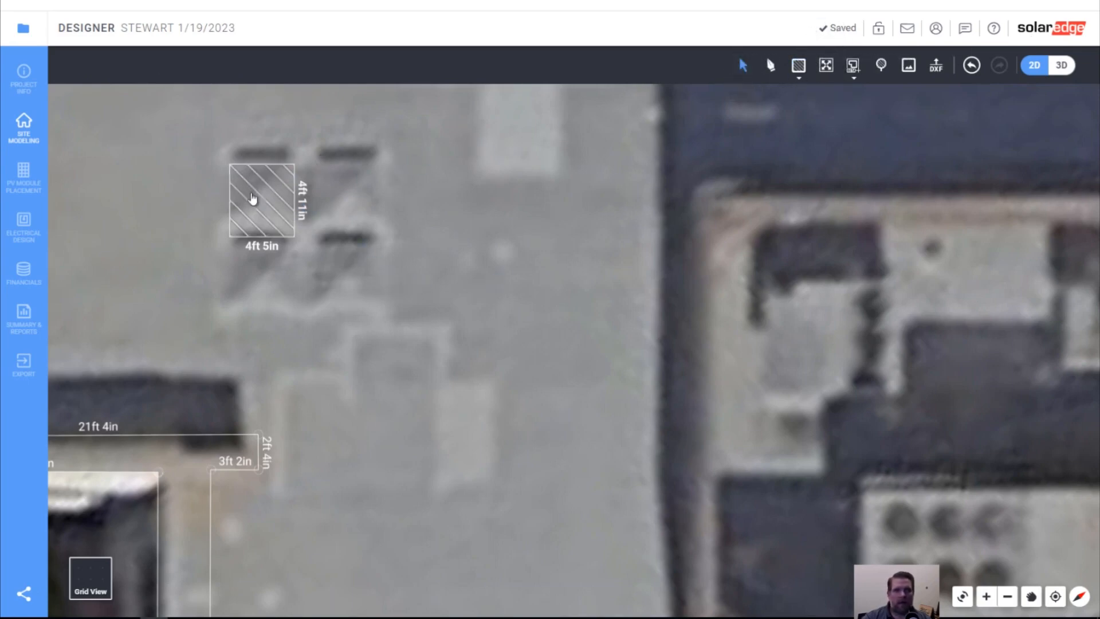
click(257, 194)
drag(255, 194, 256, 193)
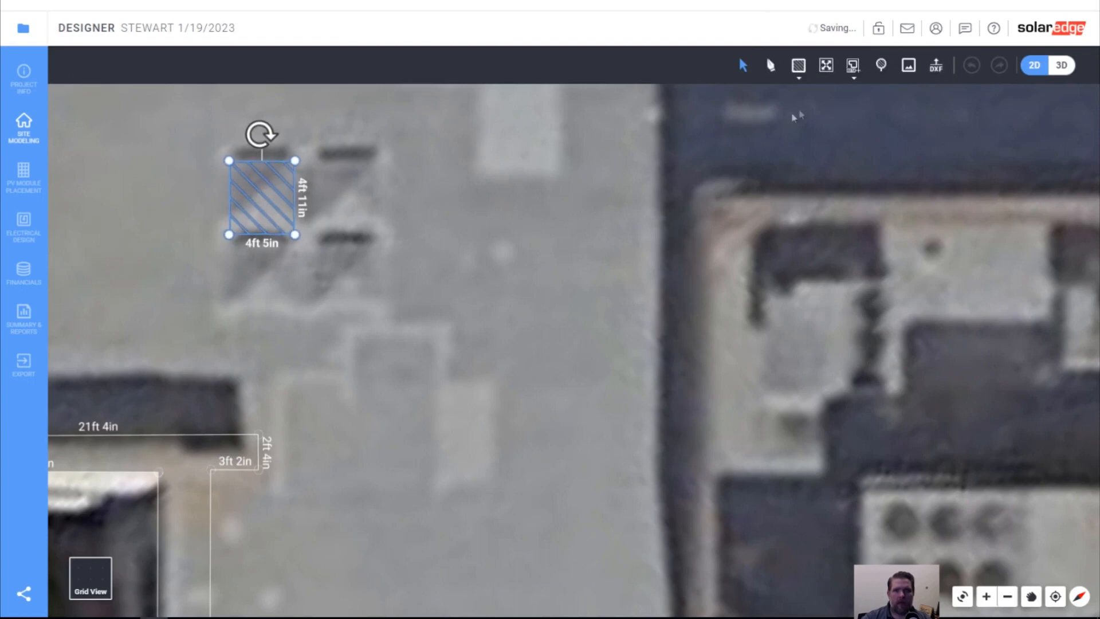
Step: Try detecting similar obstacles with the skylight obstacle as the sample, and discard the detection
click(799, 76)
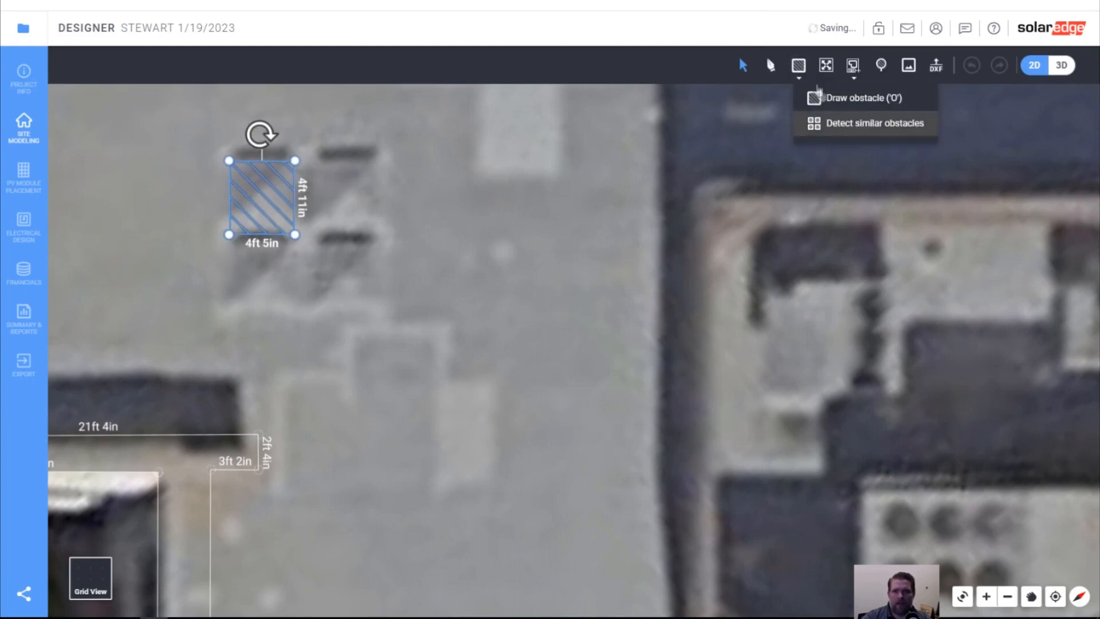
click(838, 124)
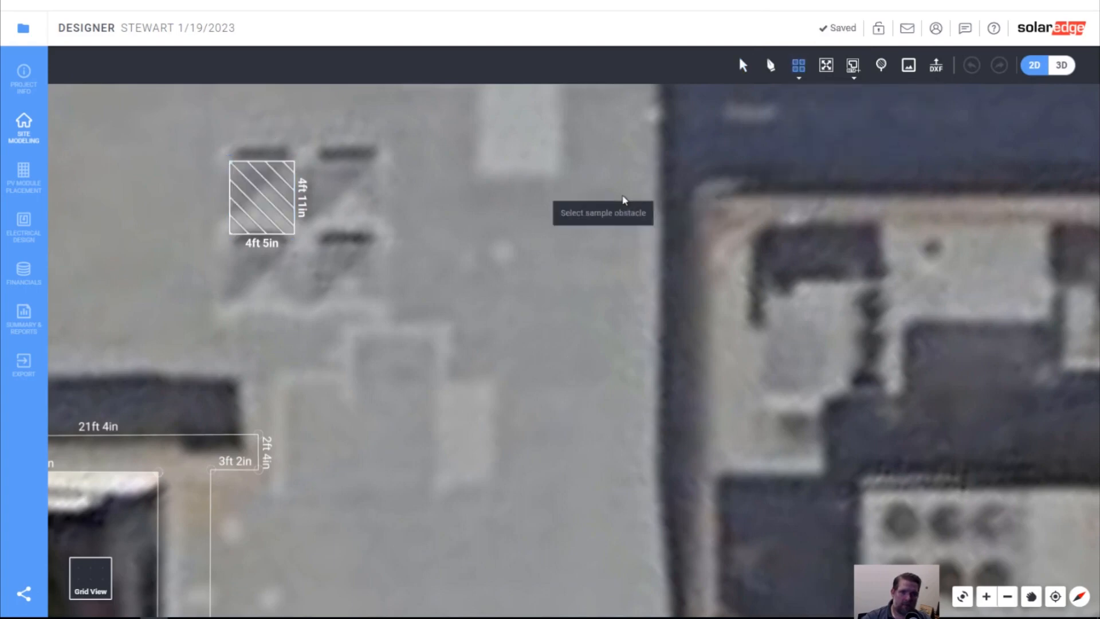
click(271, 195)
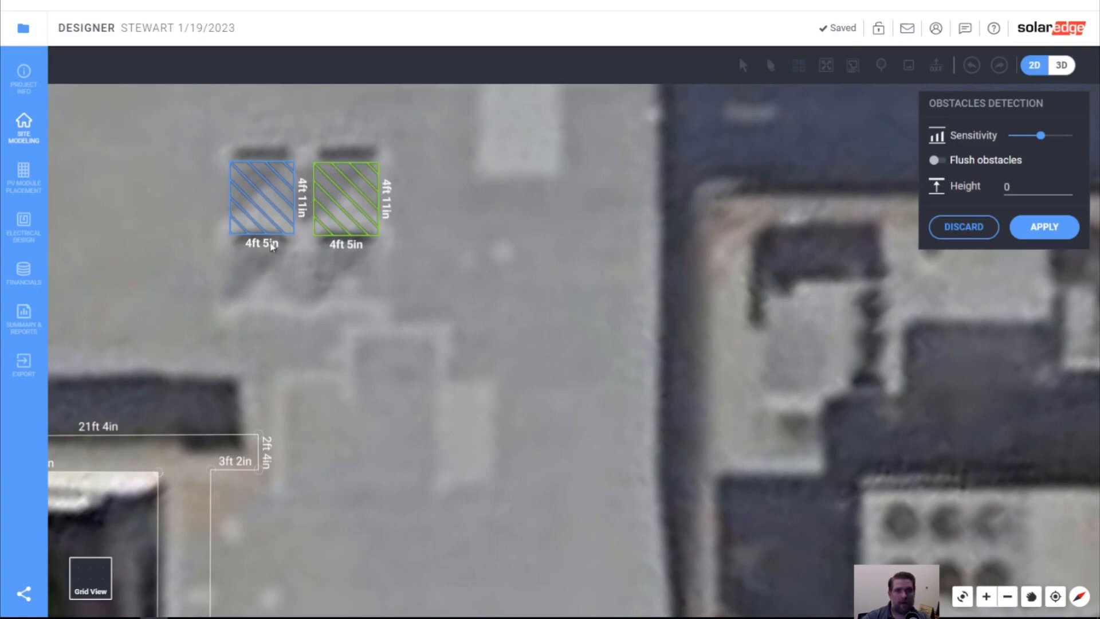
scroll(252, 194, down, 5)
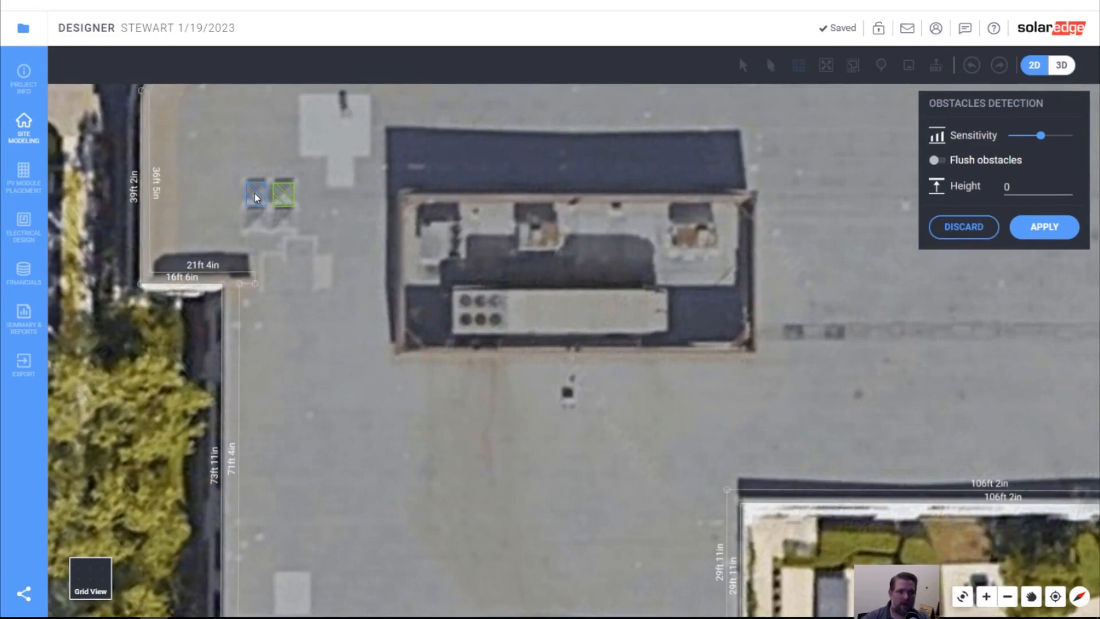
scroll(255, 193, up, 5)
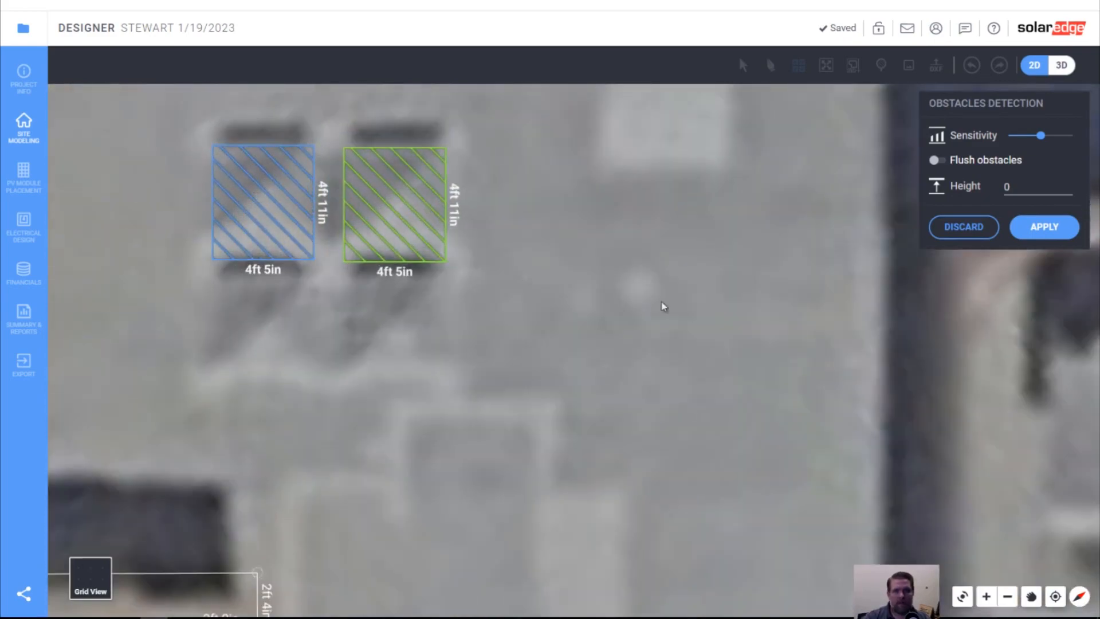
click(955, 227)
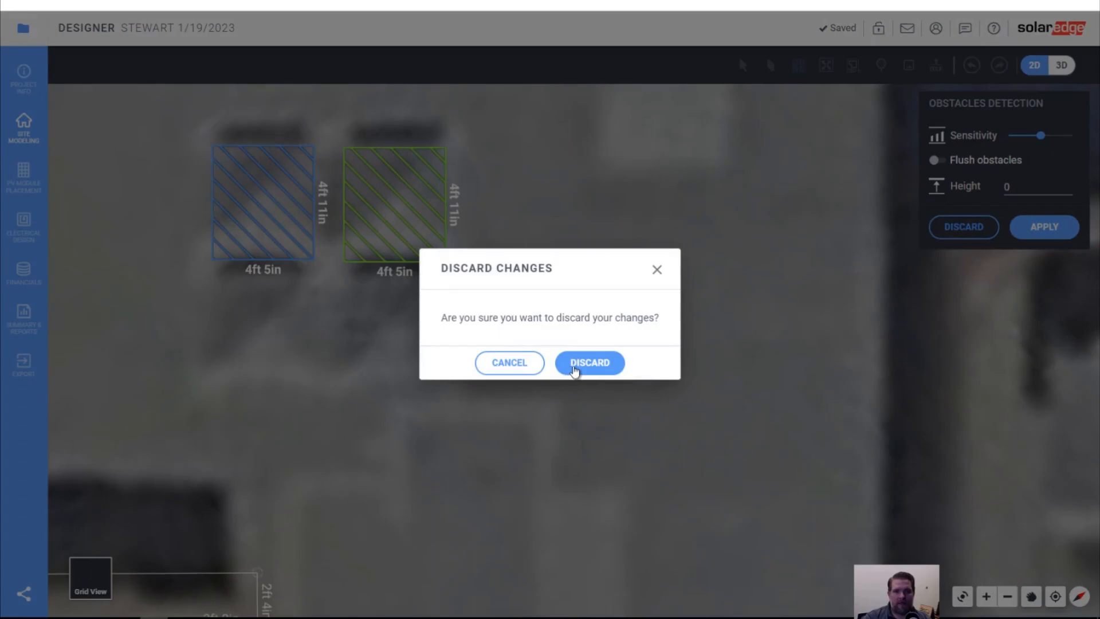
click(574, 370)
Step: Delete the single-skylight obstacle and draw one about 10 ft 2 in by 9 ft 6 in over all four skylights
mouse_move(396, 317)
mouse_down()
mouse_move(194, 98)
mouse_move(189, 106)
mouse_up()
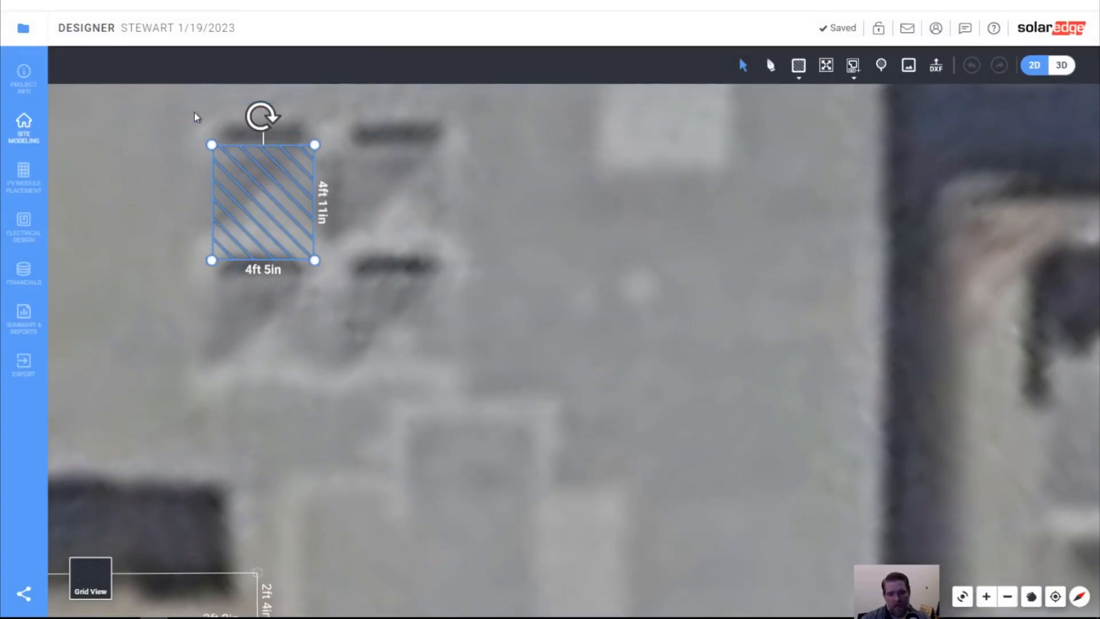
key(Delete)
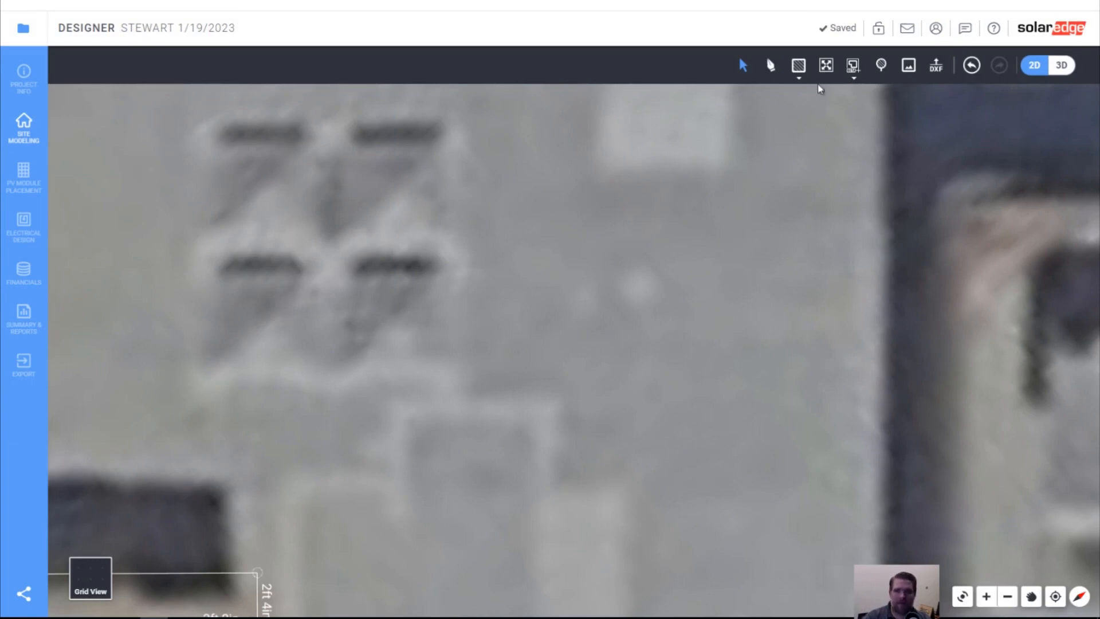
click(798, 66)
mouse_move(213, 139)
mouse_down()
mouse_move(433, 377)
mouse_move(452, 362)
mouse_up()
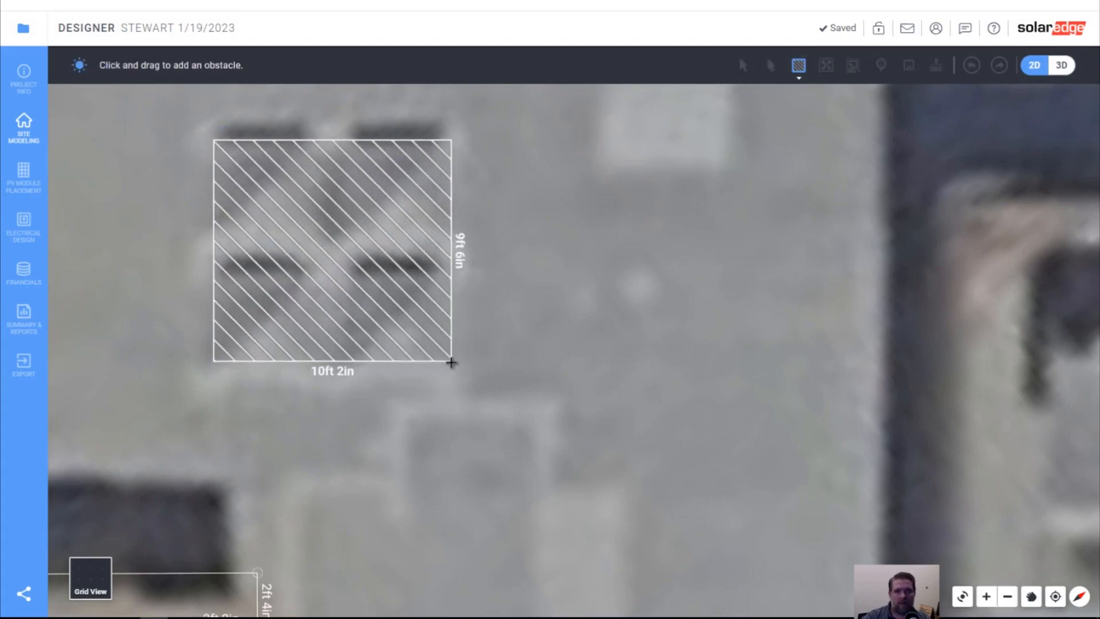
Step: Draw a small square obstacle at the base of the vent on the light roof patch above the skylights
scroll(184, 367, down, 5)
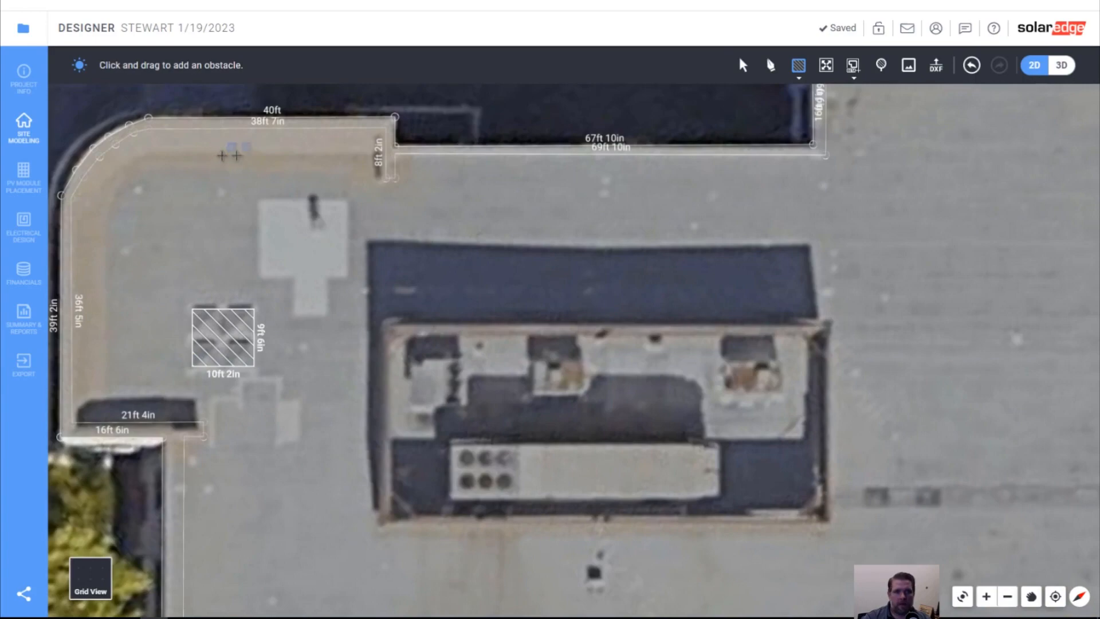
scroll(310, 213, up, 3)
drag(309, 234, 342, 262)
Step: Draw an obstacle about 73 ft by 34 ft 7 in over the central equipment enclosure and a small one over the vent just below it
scroll(301, 251, down, 4)
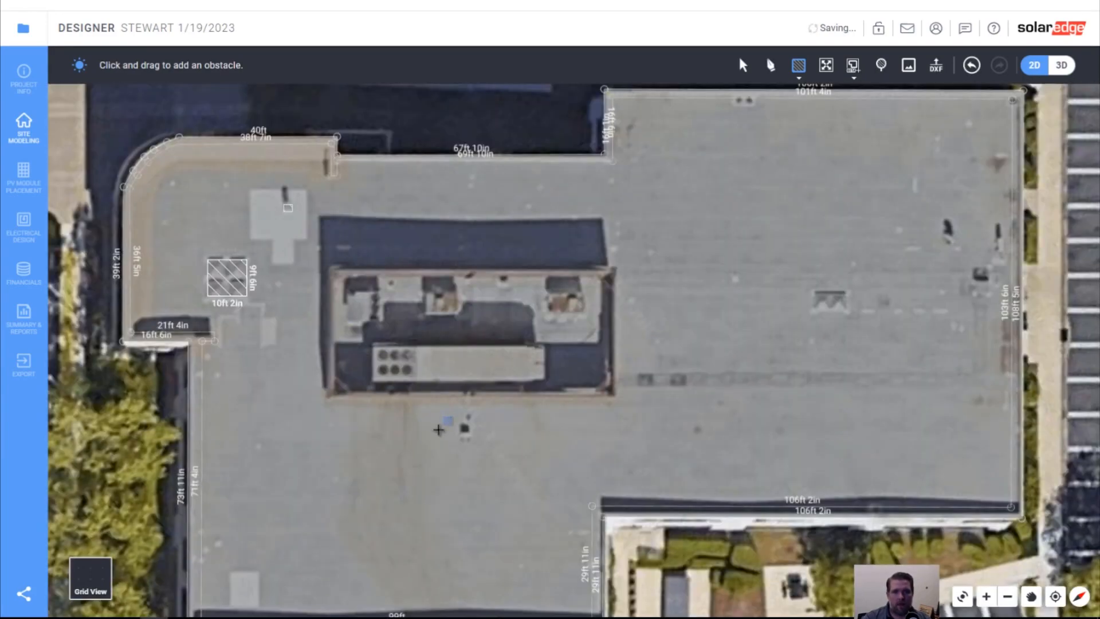
scroll(438, 427, up, 3)
drag(263, 174, 713, 386)
scroll(499, 426, up, 3)
drag(435, 419, 466, 441)
Step: Draw an obstacle about 9 ft 5 in by 5 ft 4 in over the right wing's middle unit and a small one over the vent to its upper right
scroll(469, 430, down, 7)
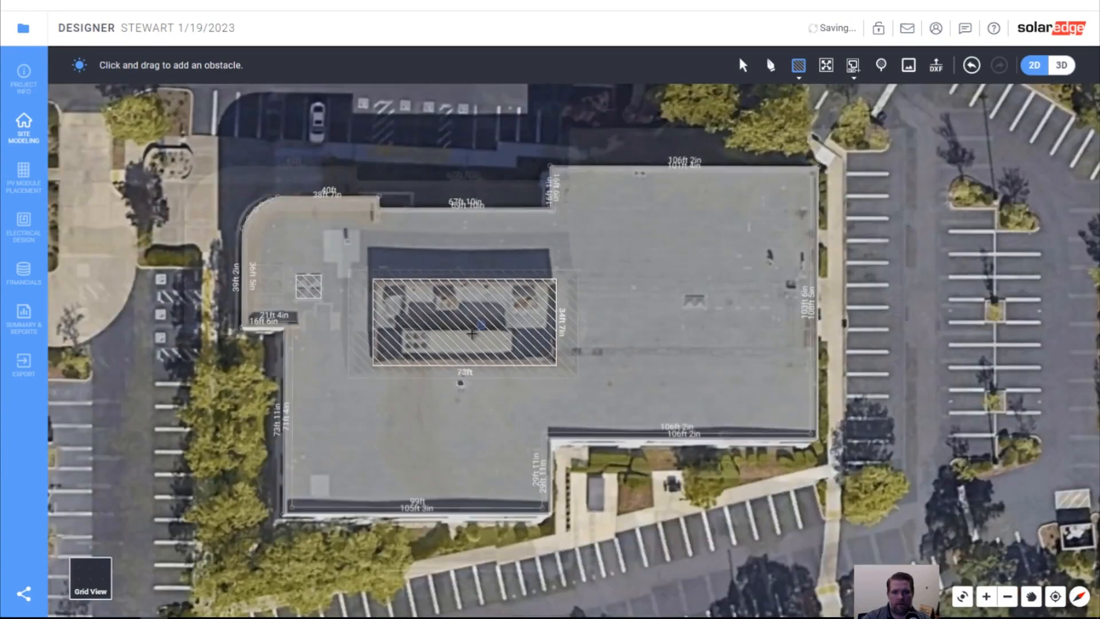
scroll(728, 295, up, 5)
drag(618, 297, 676, 329)
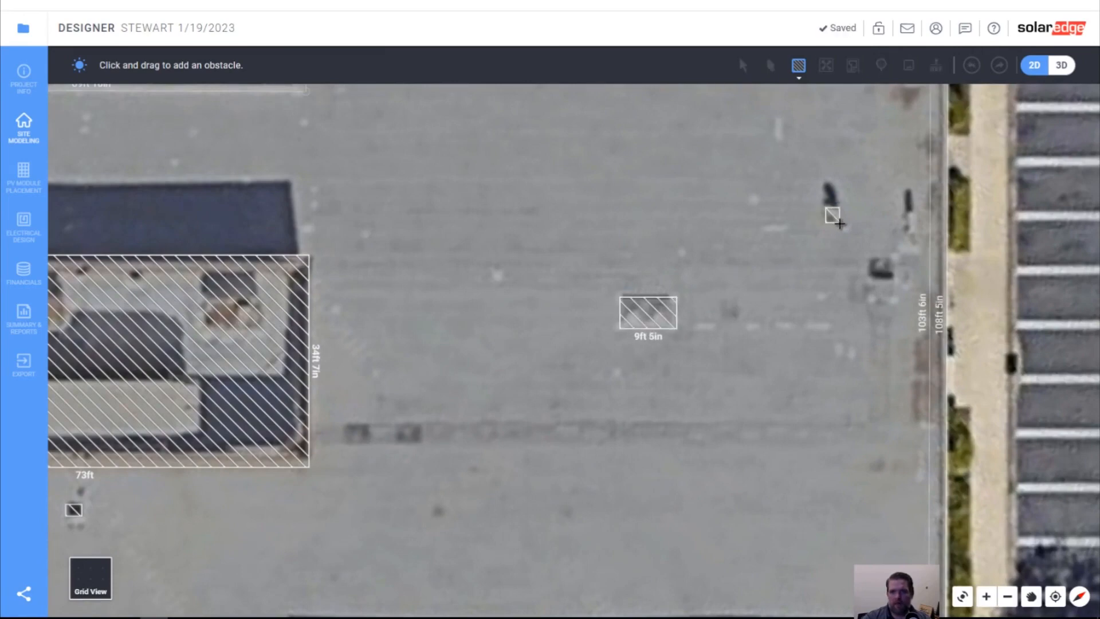
drag(839, 224, 840, 224)
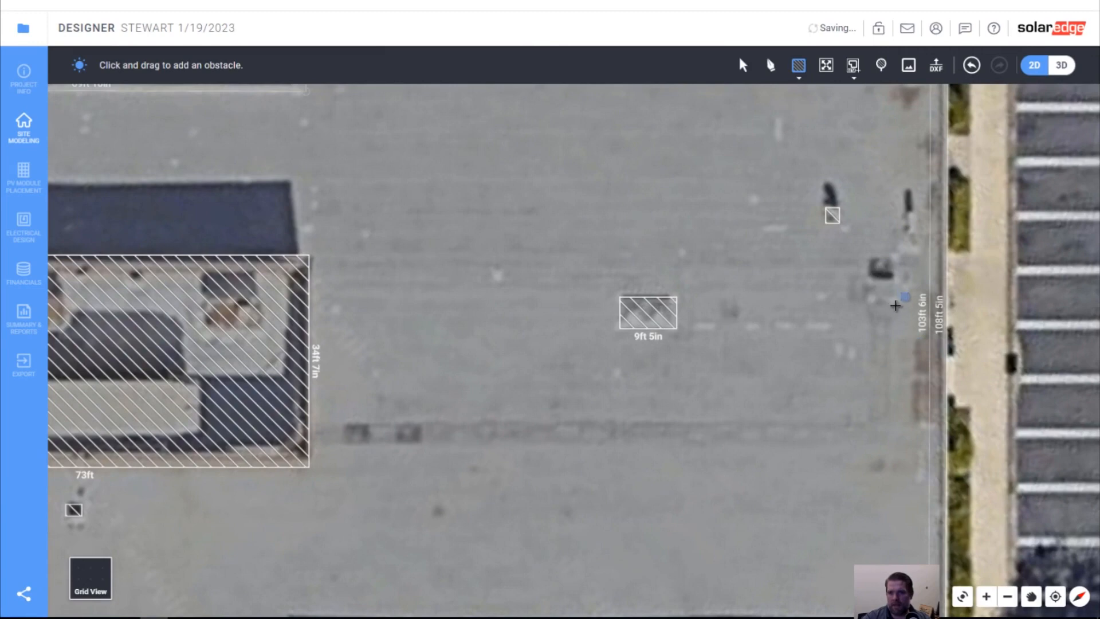
Step: Draw an obstacle about 5 ft wide over the dark unit near the right parapet and a small narrow one over the vent above it
scroll(893, 304, up, 1)
drag(840, 209, 898, 261)
scroll(810, 335, down, 1)
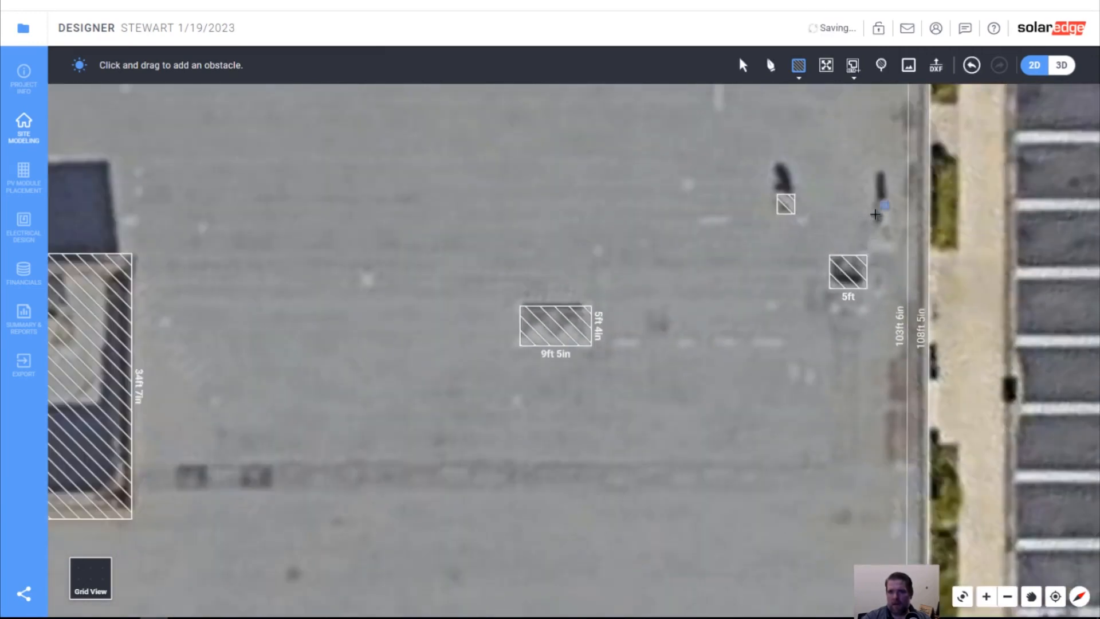
drag(875, 204, 890, 231)
Step: Draw a small flat obstacle over the paired roof fixtures along the right wing's upper parapet
scroll(802, 252, down, 1)
scroll(756, 178, down, 2)
scroll(678, 176, up, 1)
scroll(678, 176, up, 2)
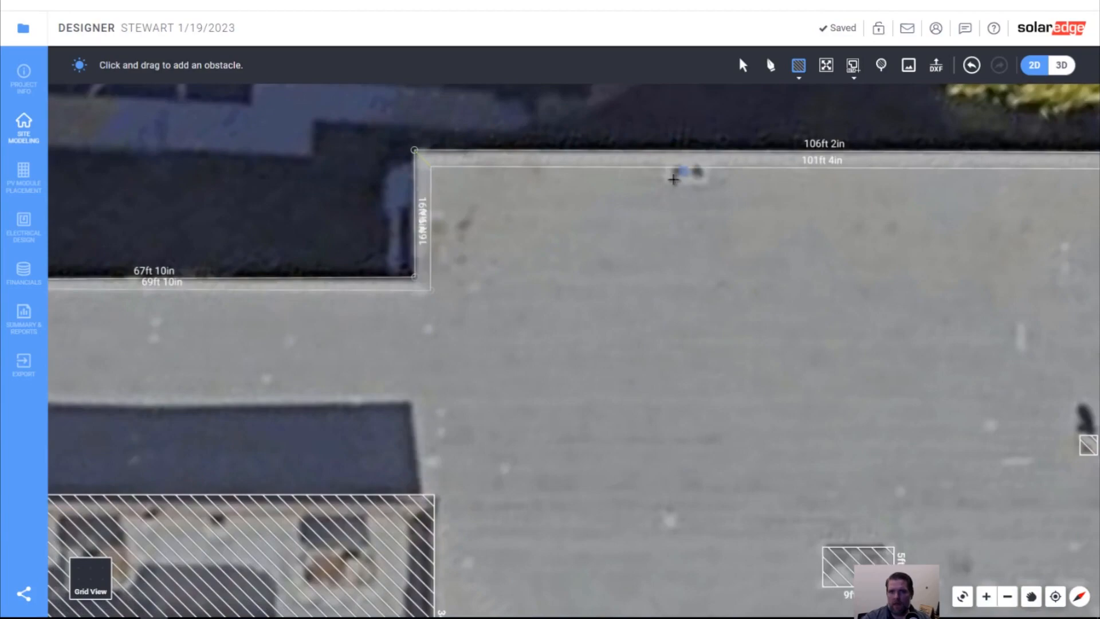
drag(668, 173, 710, 189)
Step: Draw a small obstacle over the fixture in the shadow along the right wing's lower parapet
scroll(704, 210, down, 1)
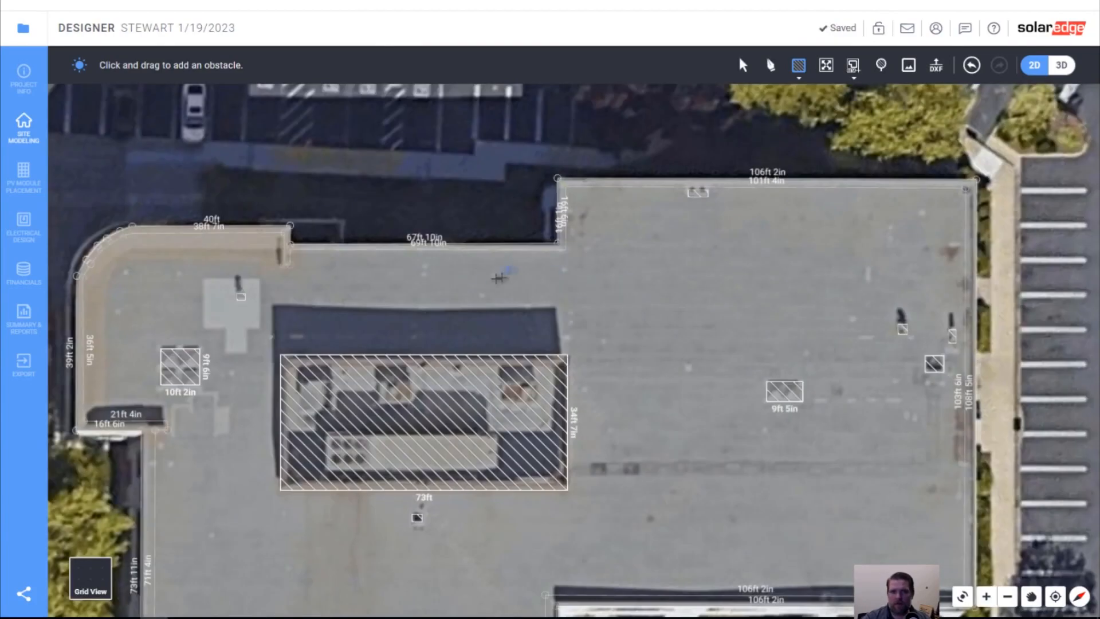
scroll(530, 275, down, 1)
scroll(759, 534, up, 4)
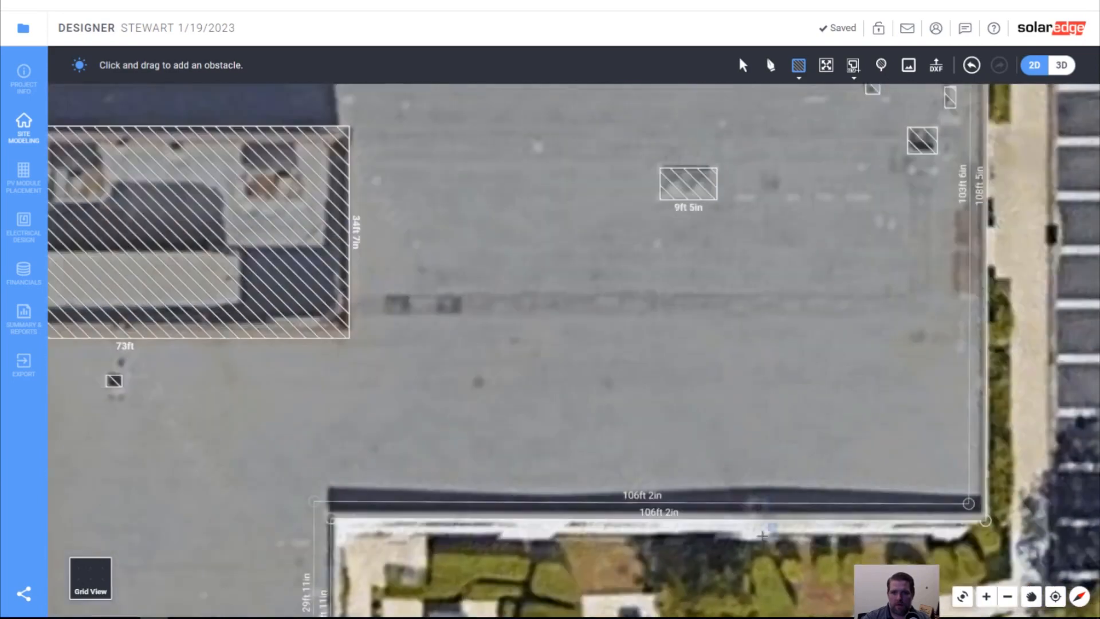
drag(722, 429, 764, 455)
Step: Draw a small obstacle over the fixture in the shadow along the left wing's lower parapet
scroll(878, 370, down, 5)
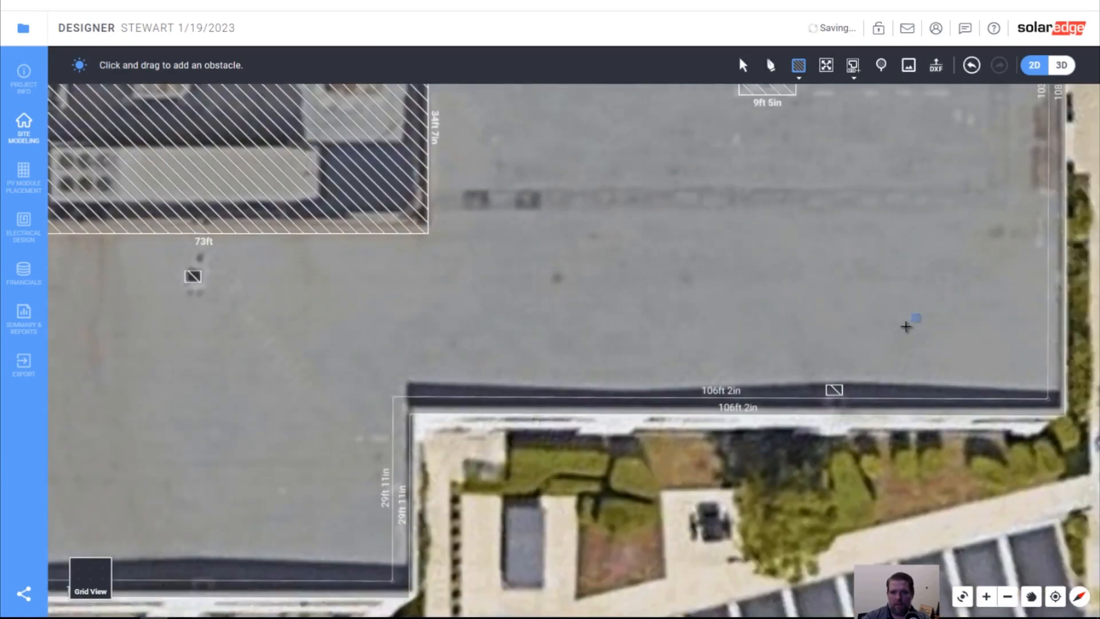
scroll(372, 446, up, 4)
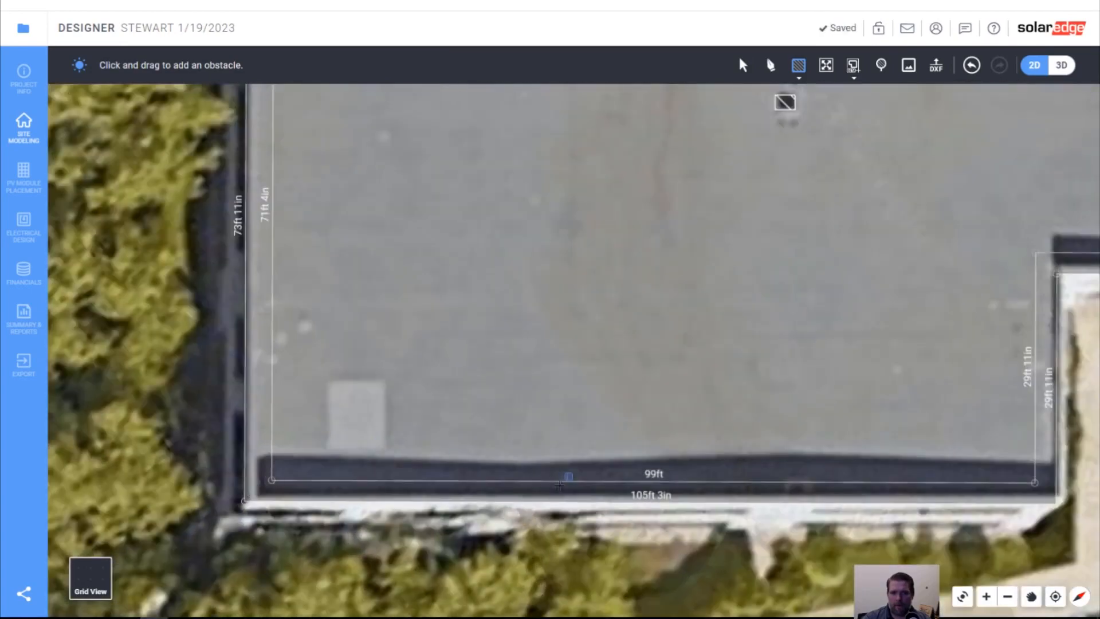
drag(784, 466, 809, 478)
scroll(652, 227, down, 5)
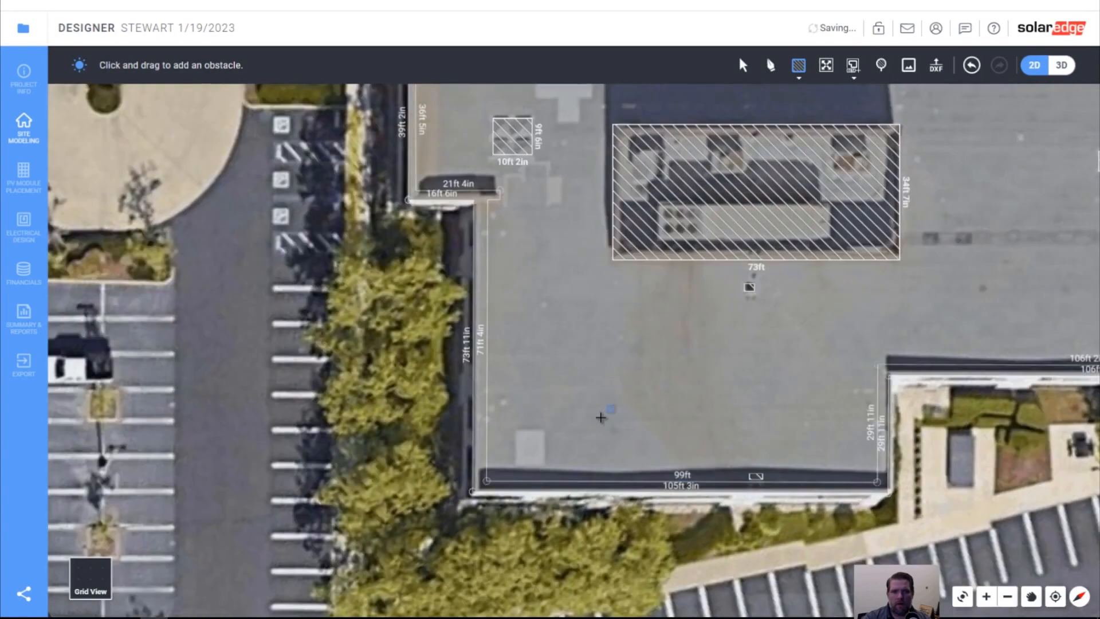